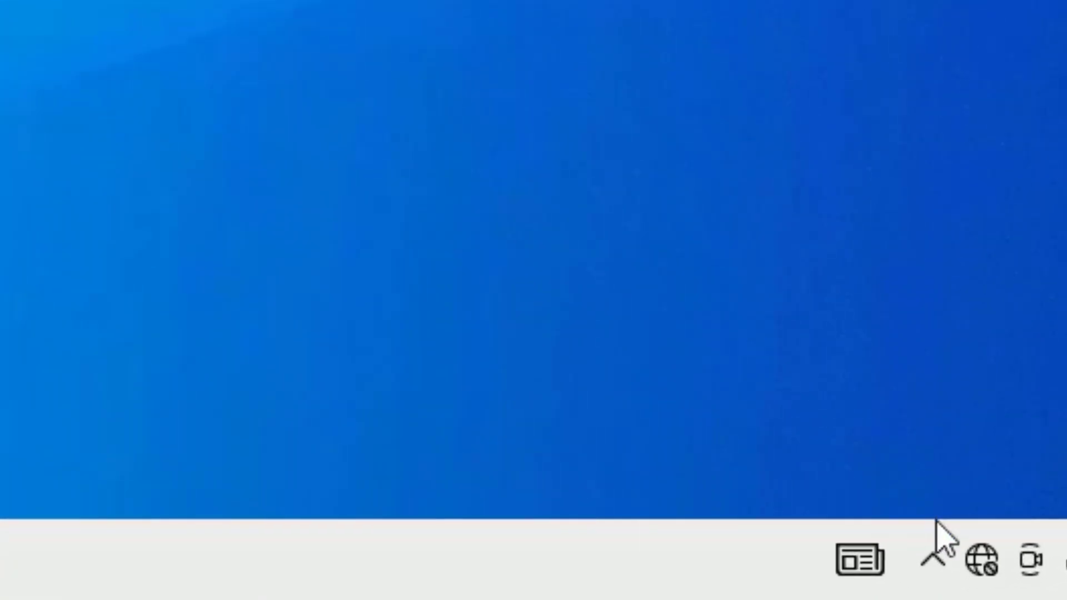
- Launch Device Manager by entering devmgmt.msc in the Run dialog found through search
click(978, 567)
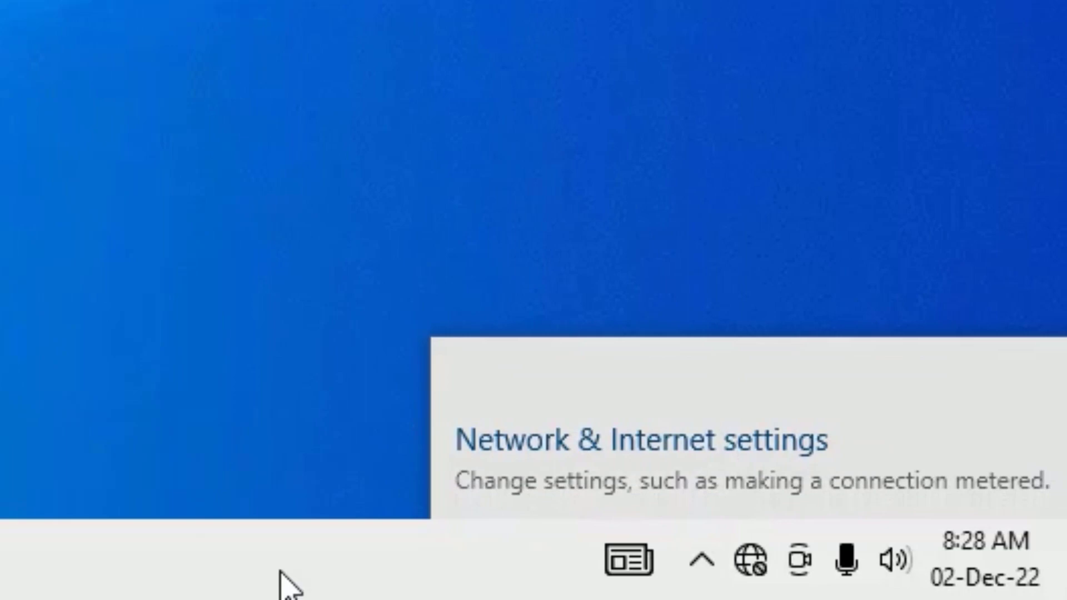
click(31, 589)
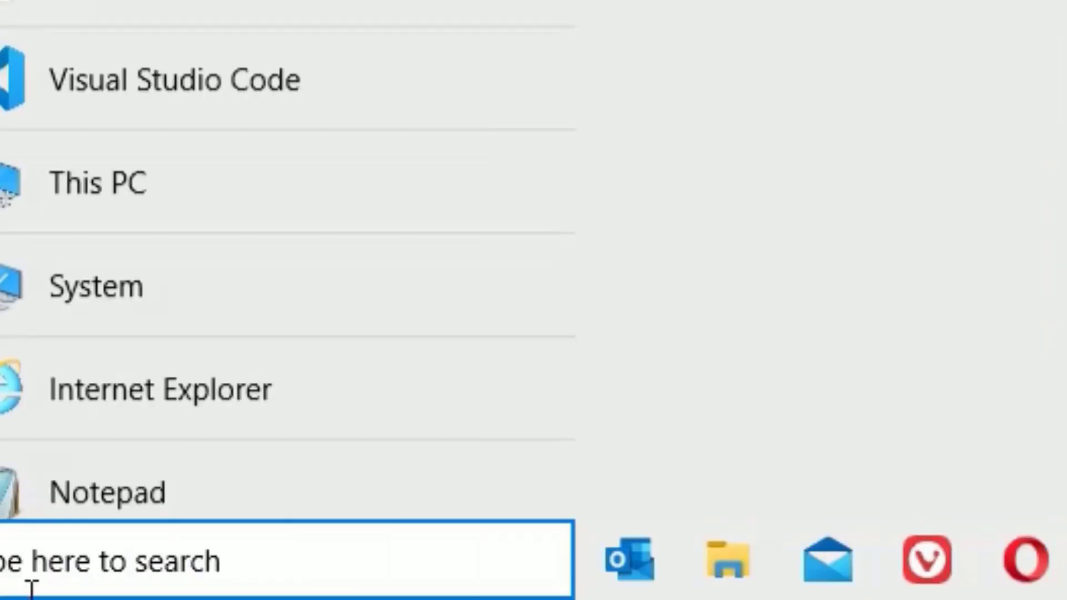
text(run)
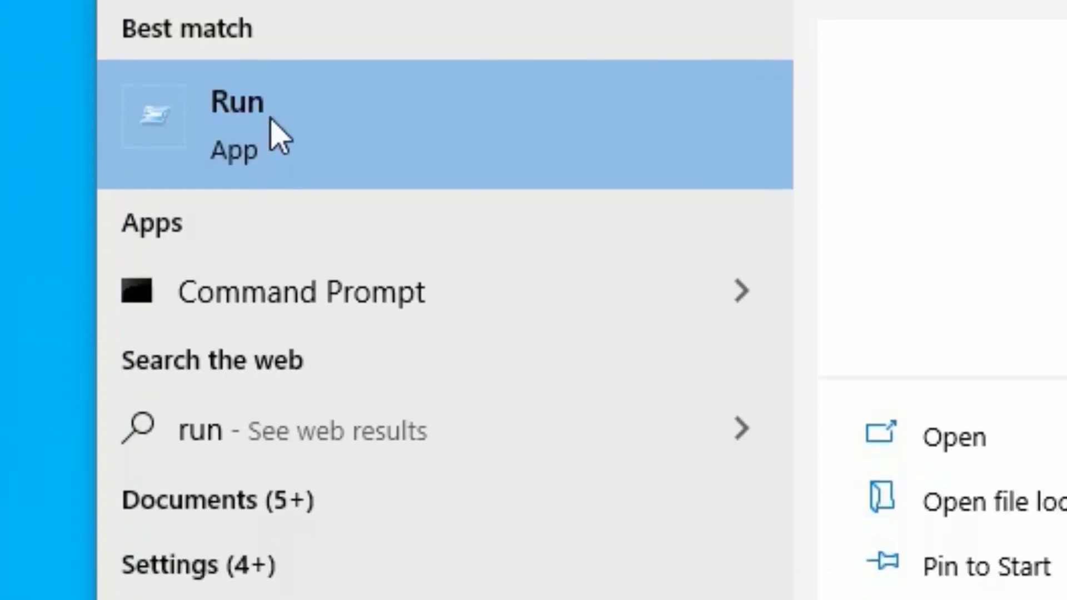
click(272, 269)
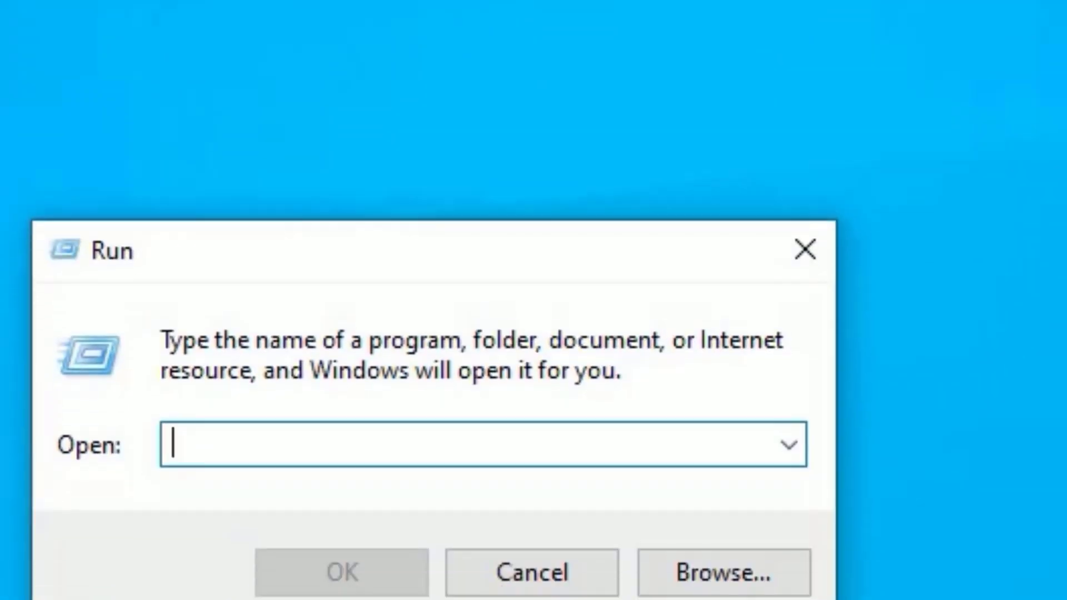
text(devmgm)
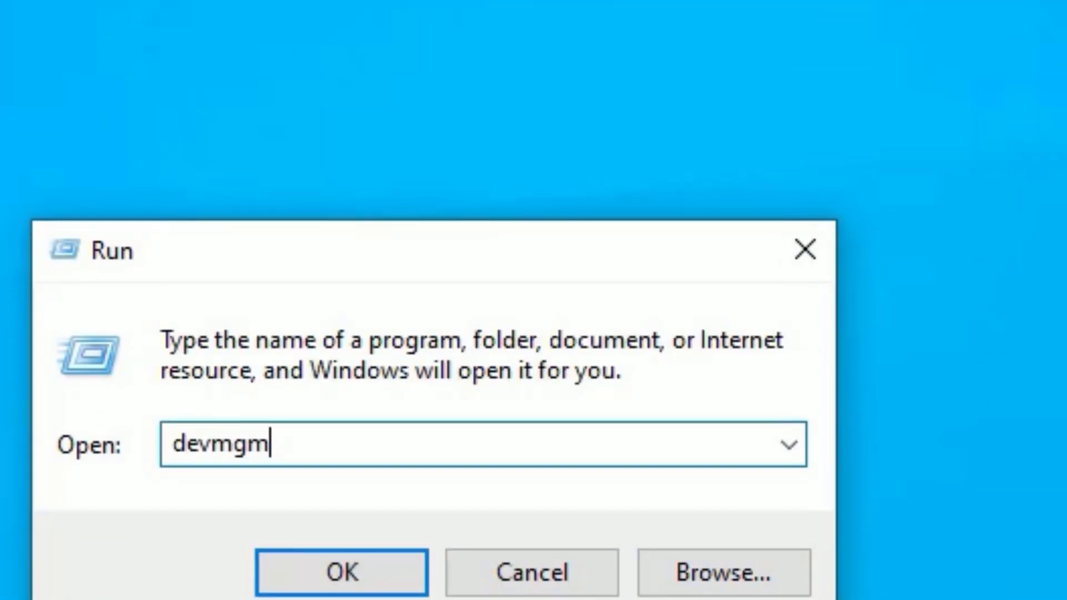
text(t.msc)
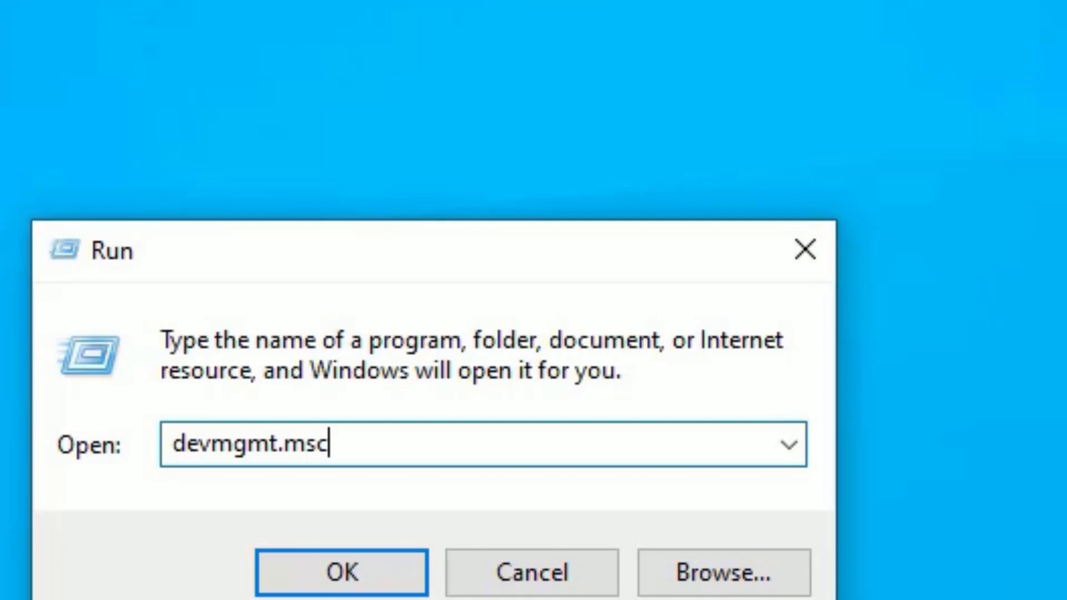
key(Return)
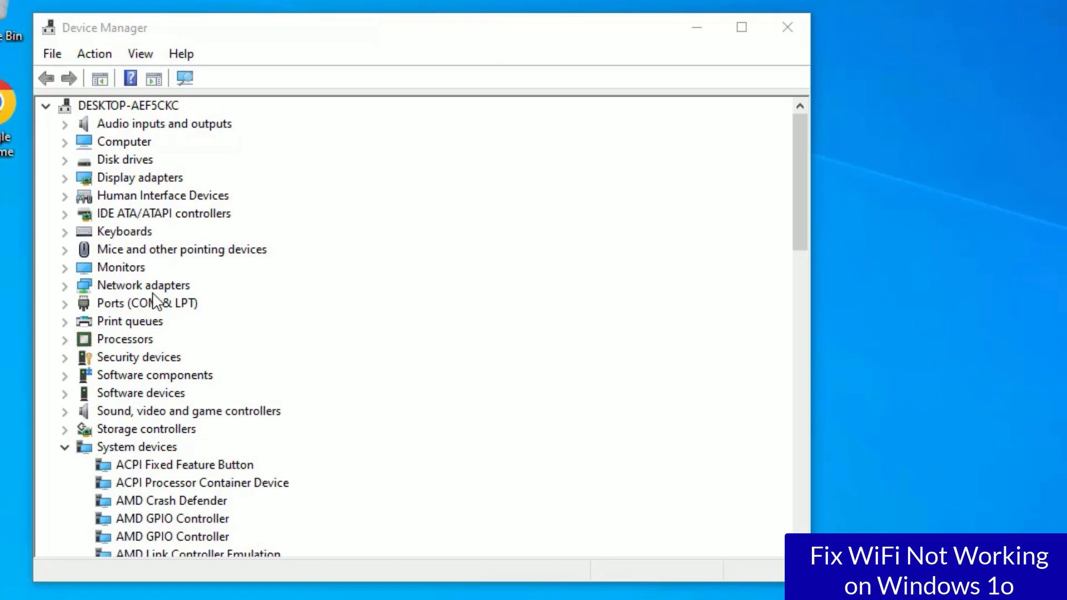
- Update the Network adapters entry TP-Link Wireless USB Adapter to the MU-MIMO USB Adapter driver from the local model list
double_click(120, 285)
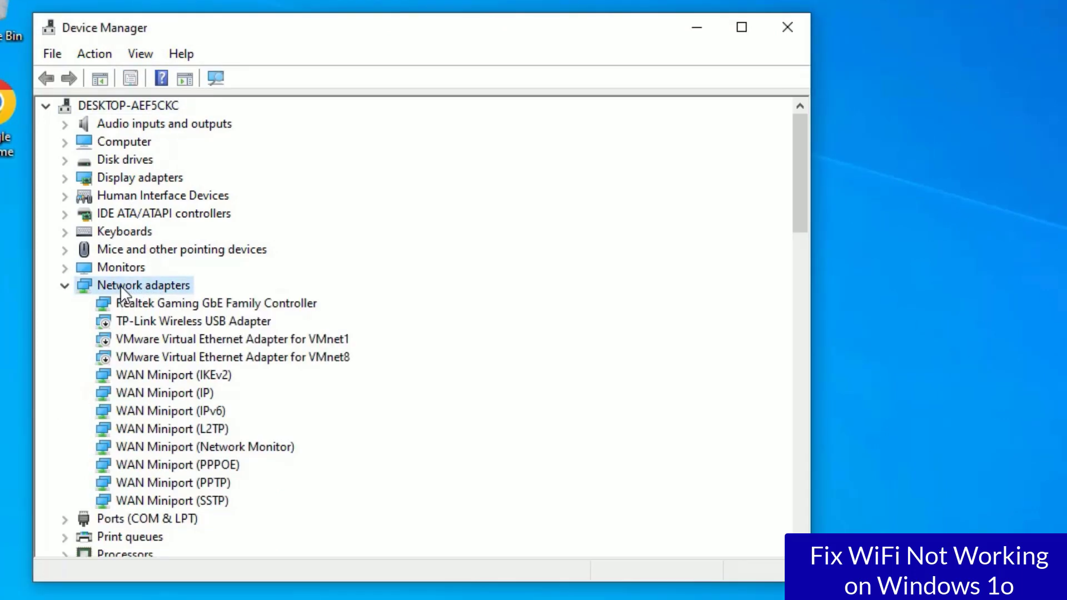
click(122, 325)
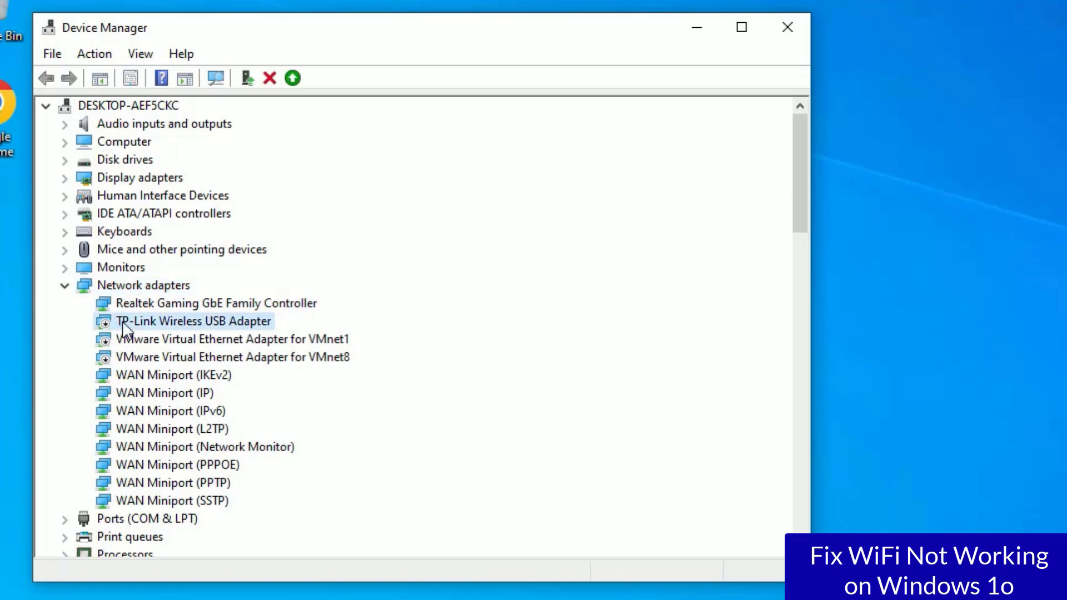
right_click(124, 328)
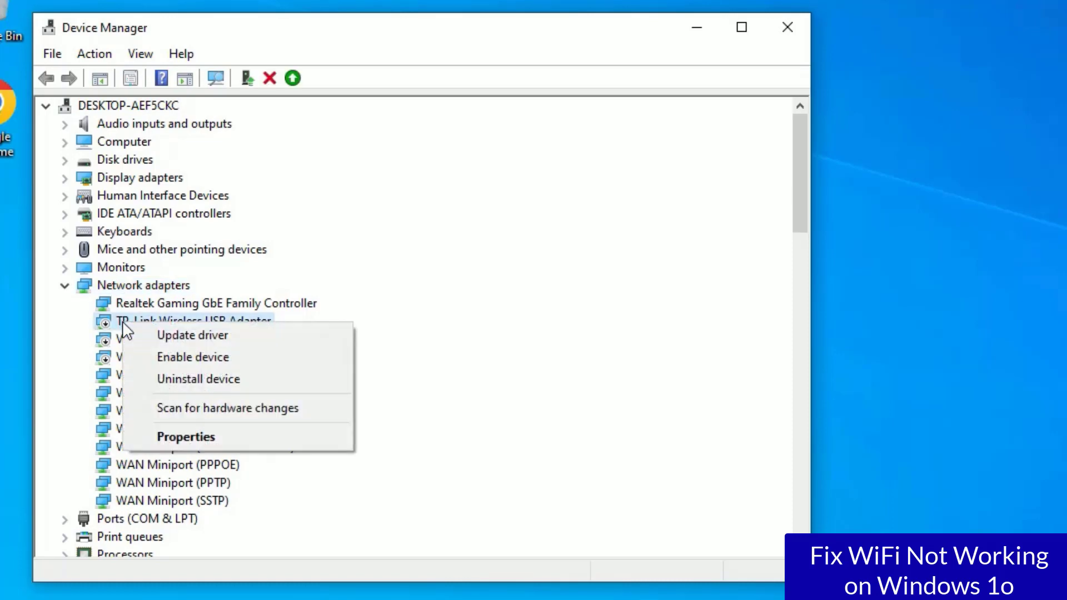
click(139, 334)
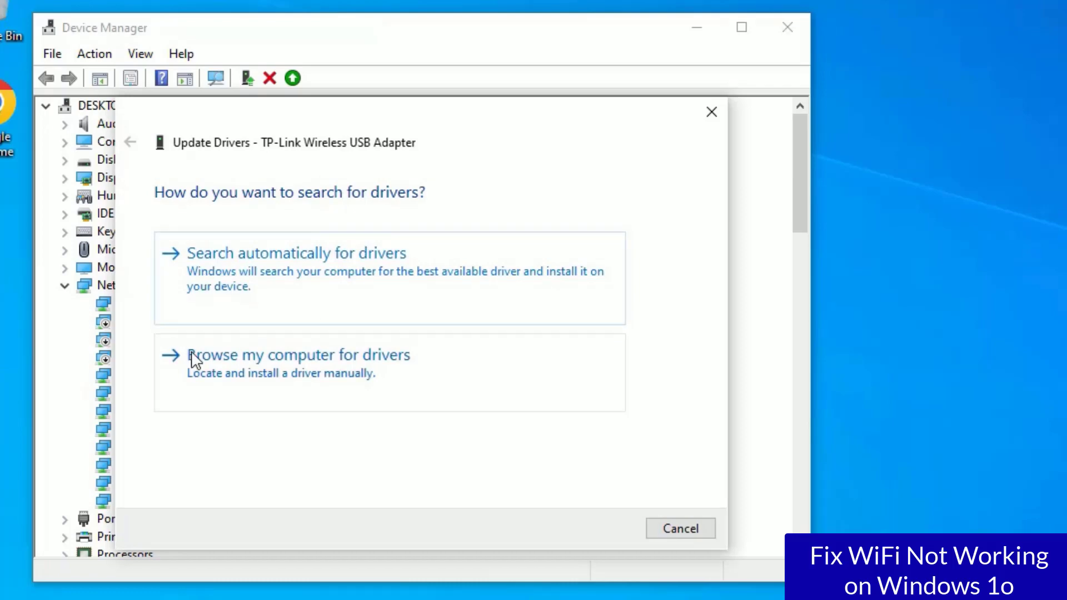
click(194, 358)
click(211, 437)
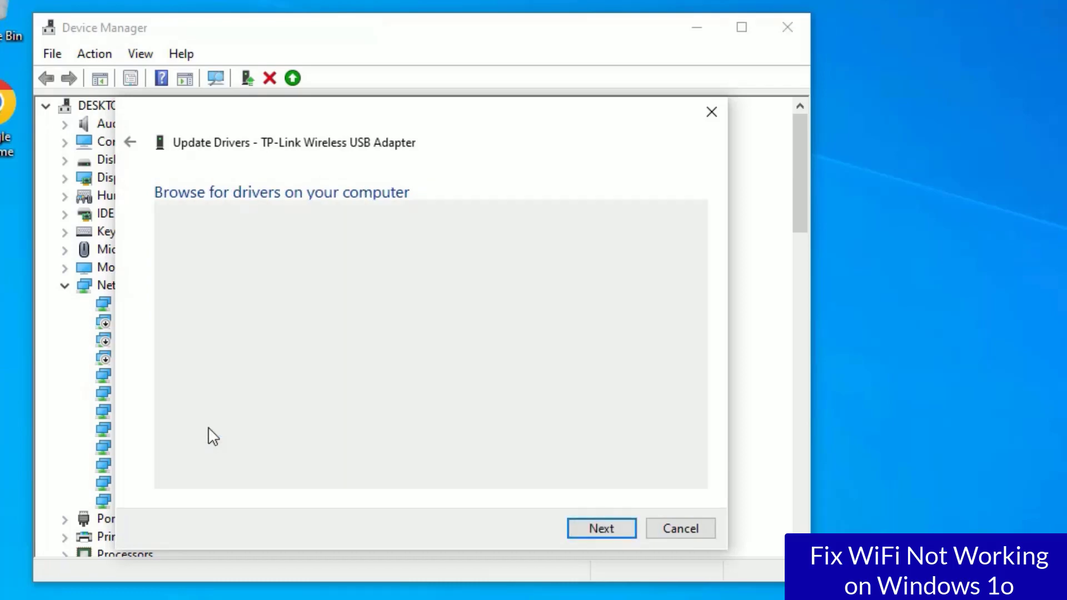
click(238, 356)
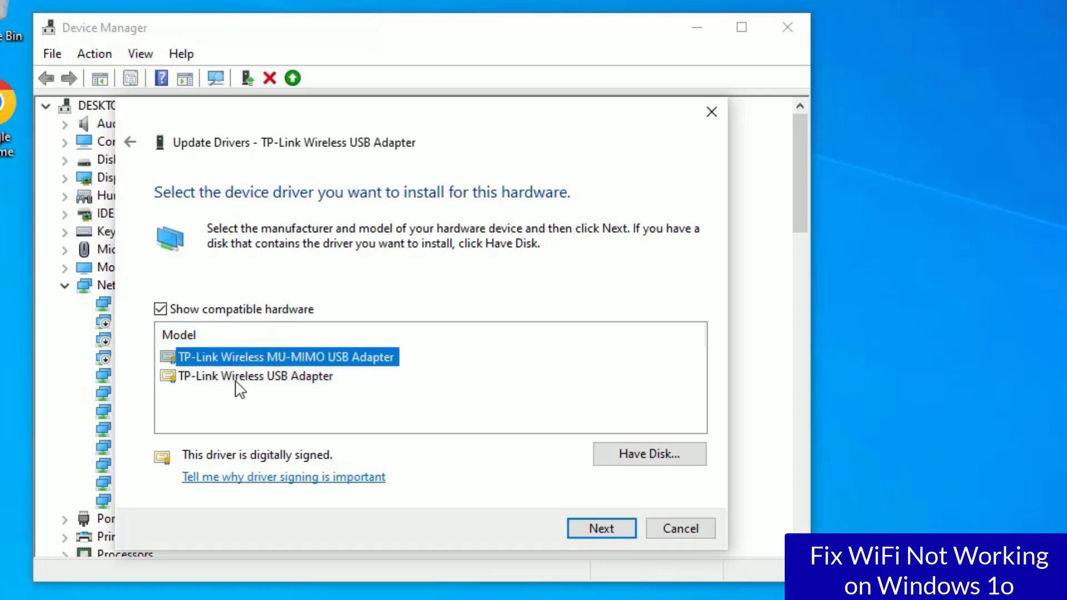
click(604, 528)
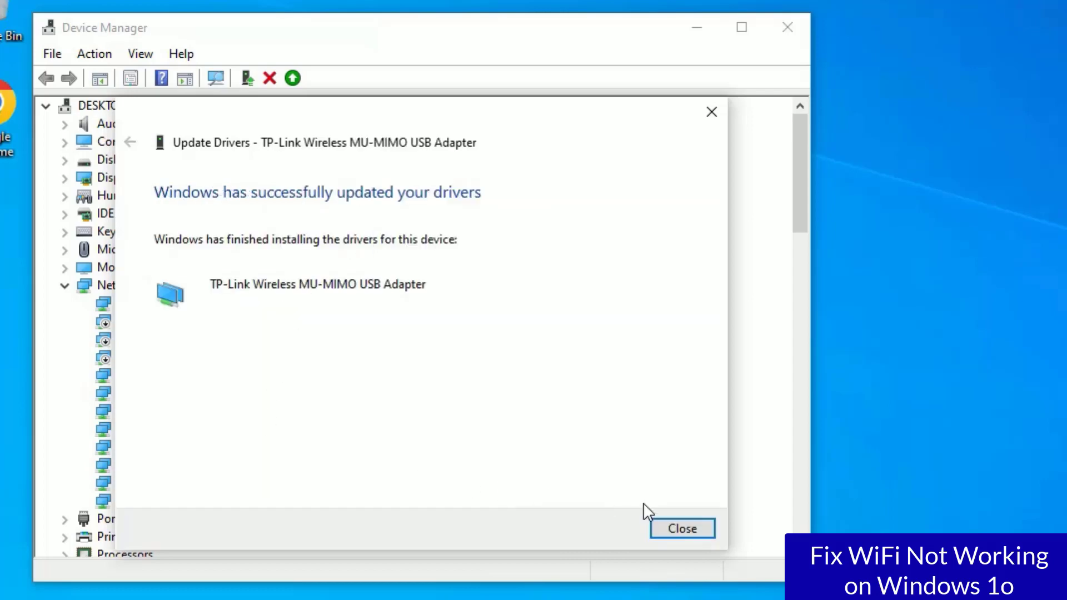
- Dismiss the update wizard and open the MU-MIMO adapter's Properties on the Driver tab
click(683, 530)
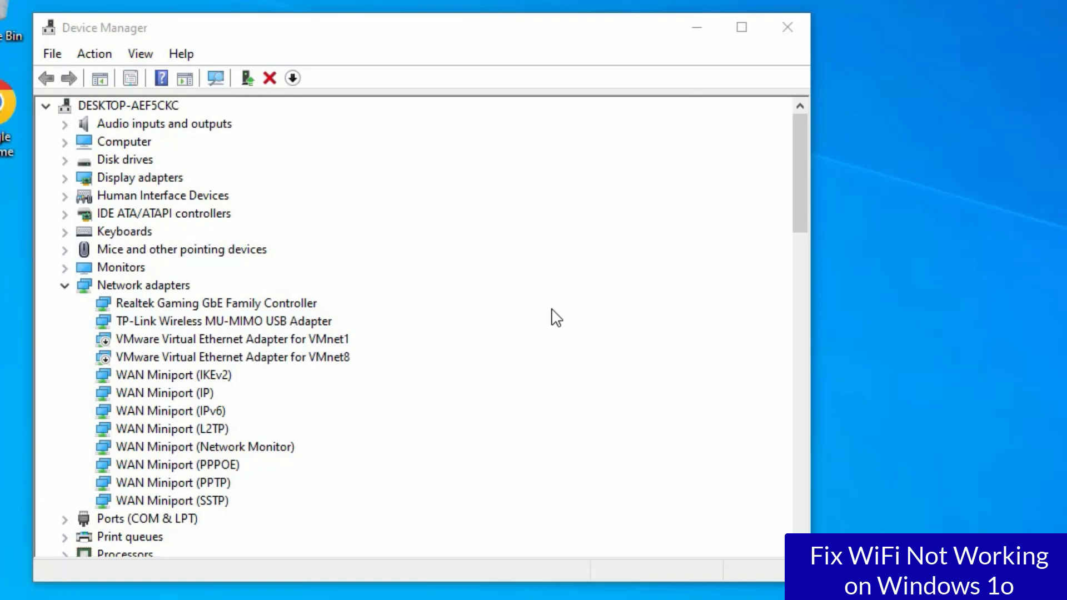
click(603, 287)
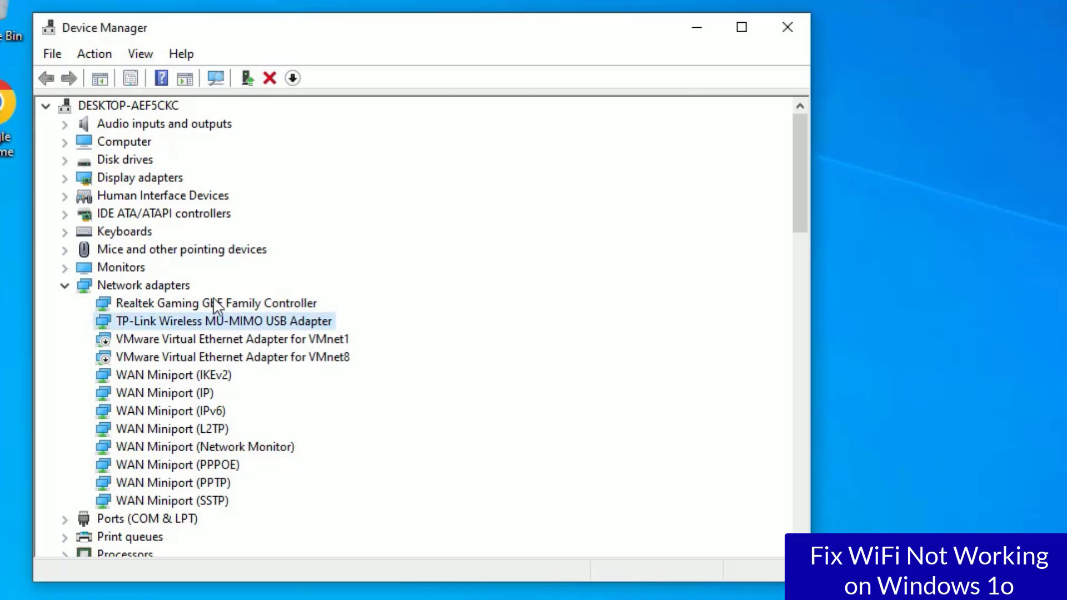
right_click(189, 328)
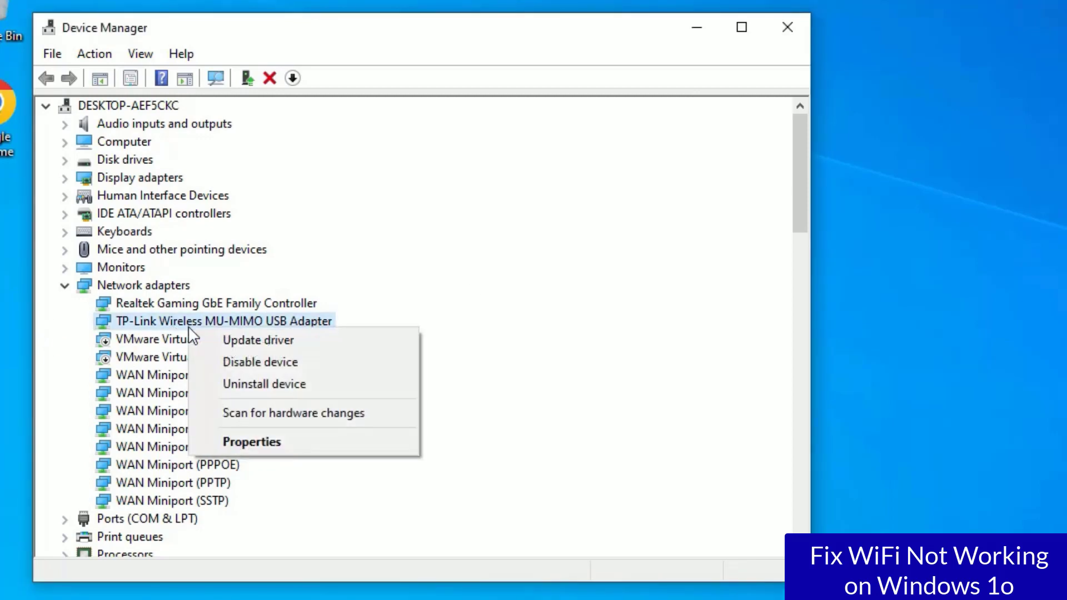
click(245, 441)
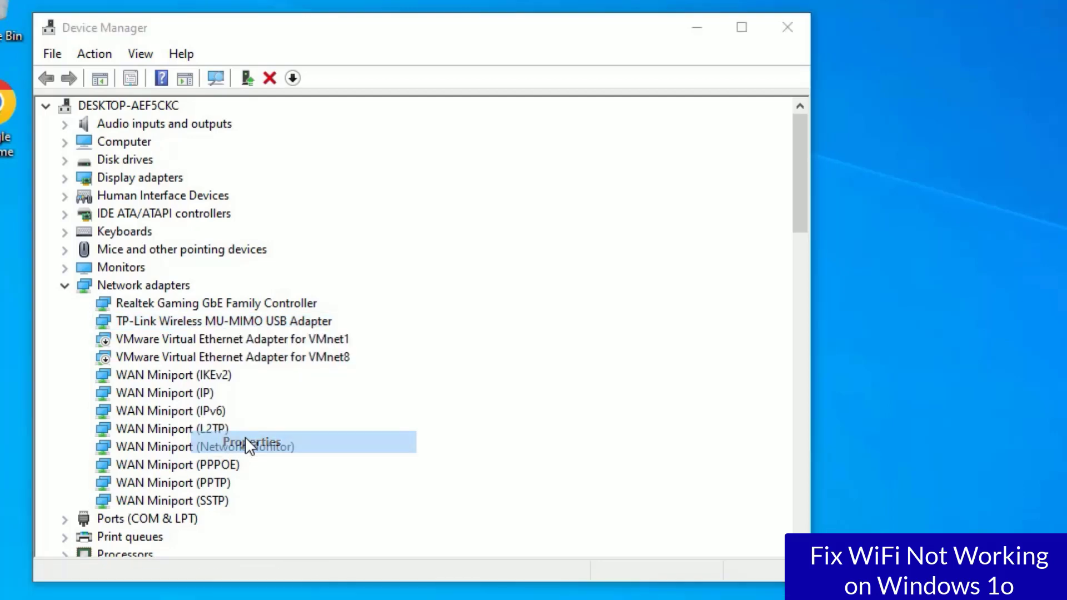
click(363, 120)
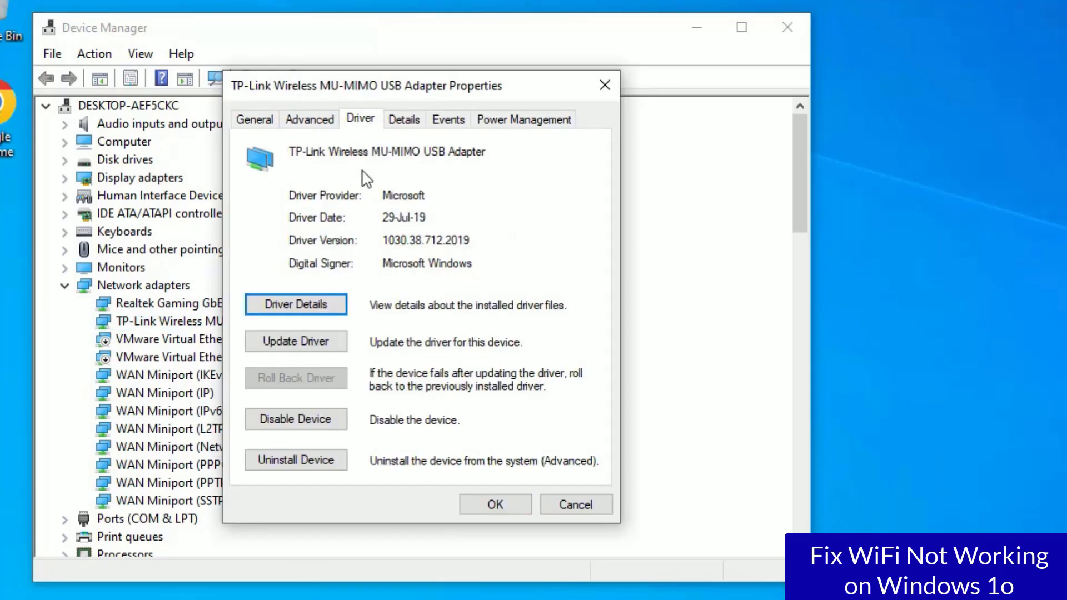
- Start another driver update, list the compatible models, then cancel without installing anything
click(296, 341)
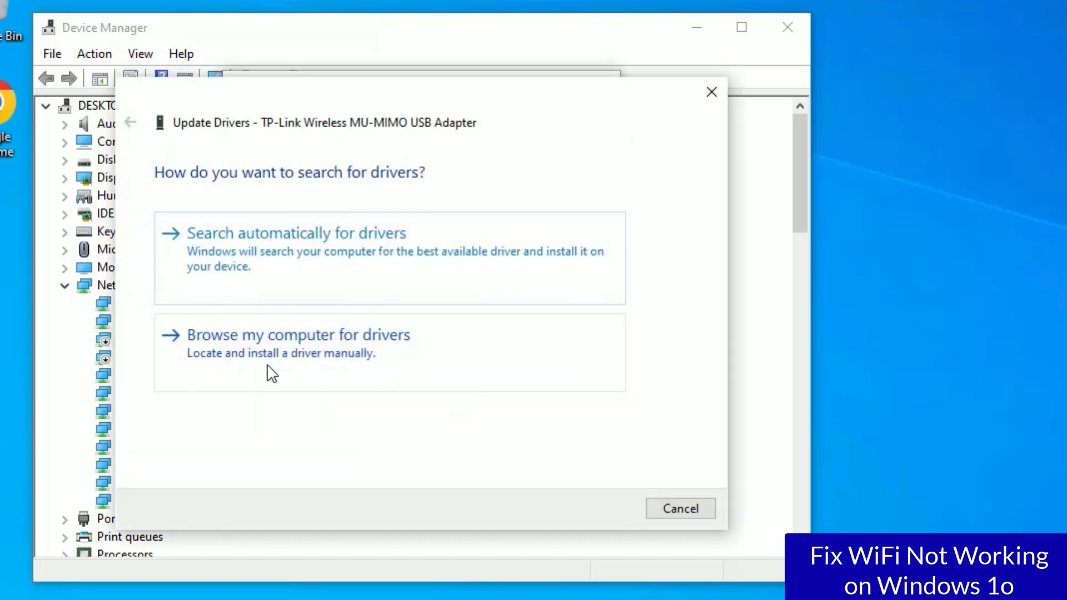
click(268, 372)
click(261, 431)
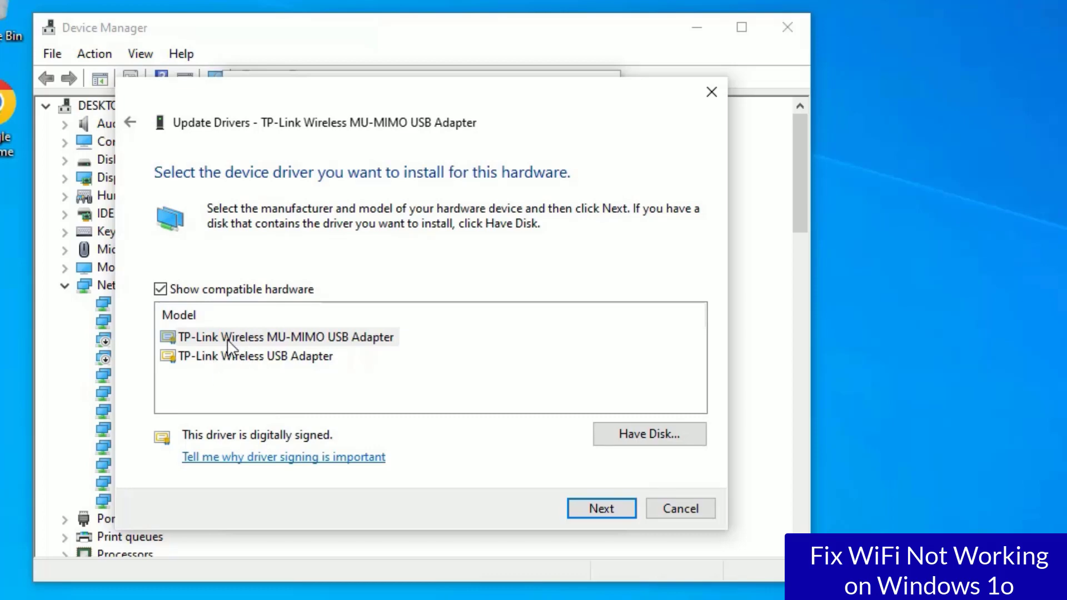
click(228, 358)
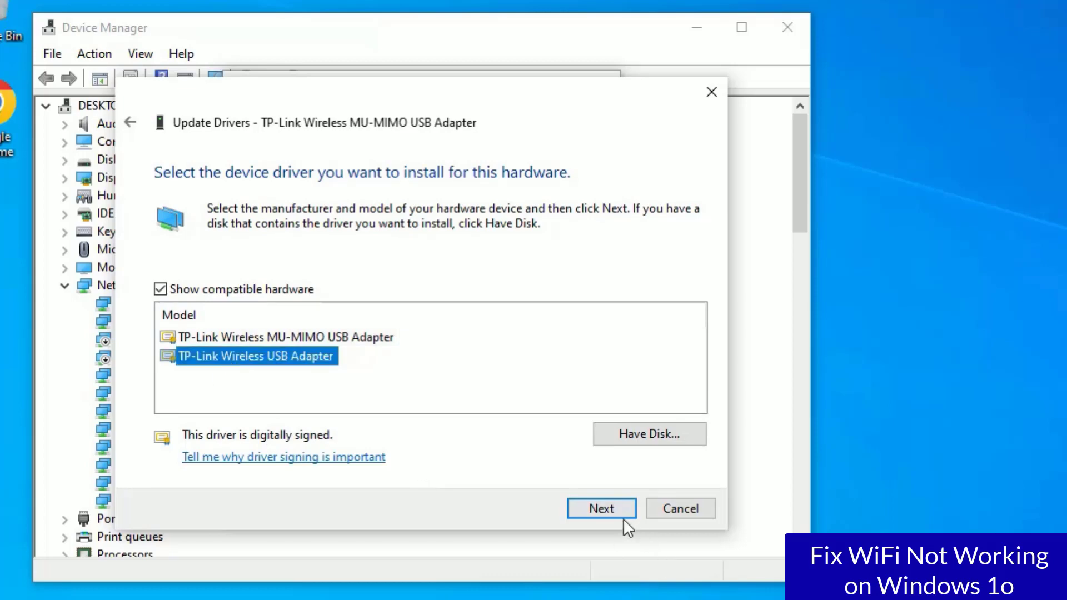
click(670, 509)
- Close the adapter Properties, check the Wi-Fi networks list, and close Device Manager
click(605, 499)
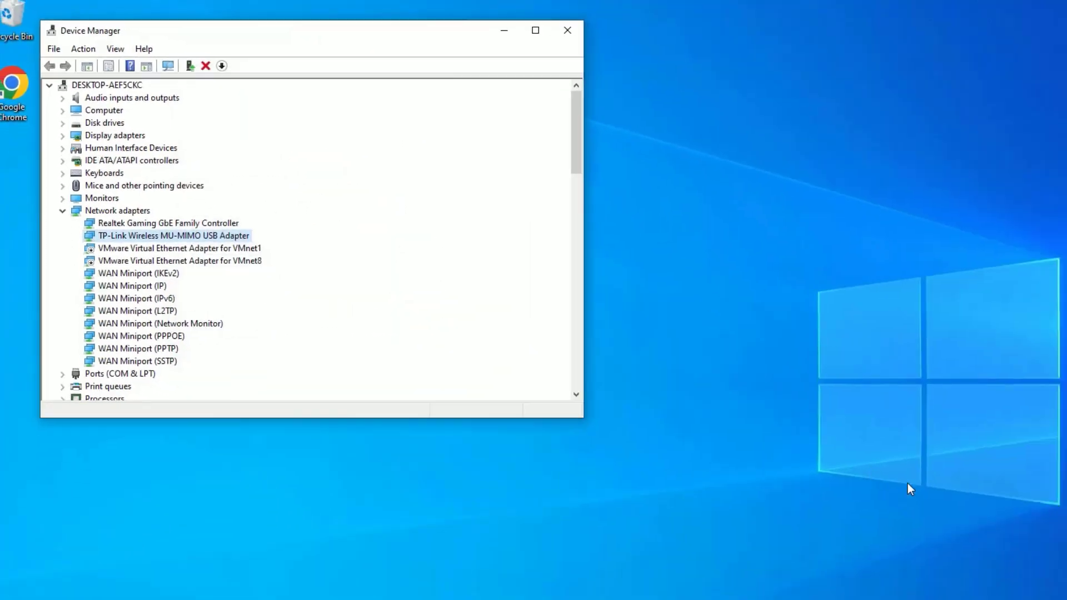
click(956, 589)
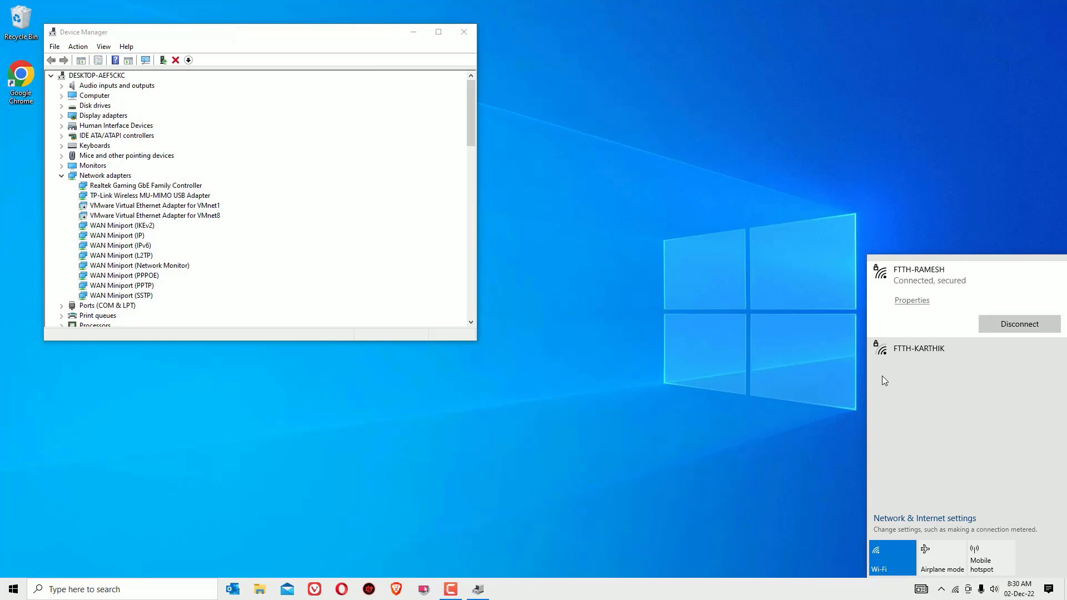
click(465, 32)
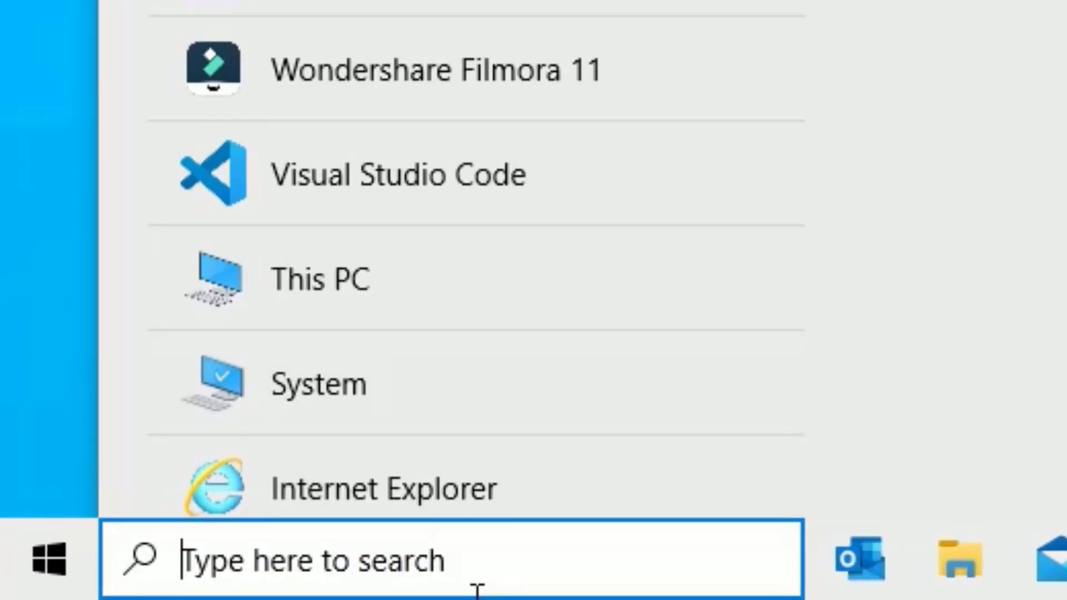
- In an elevated Command Prompt, run 'netsh winsock reset' and 'netsh winsock reset catalog'
text(cmd)
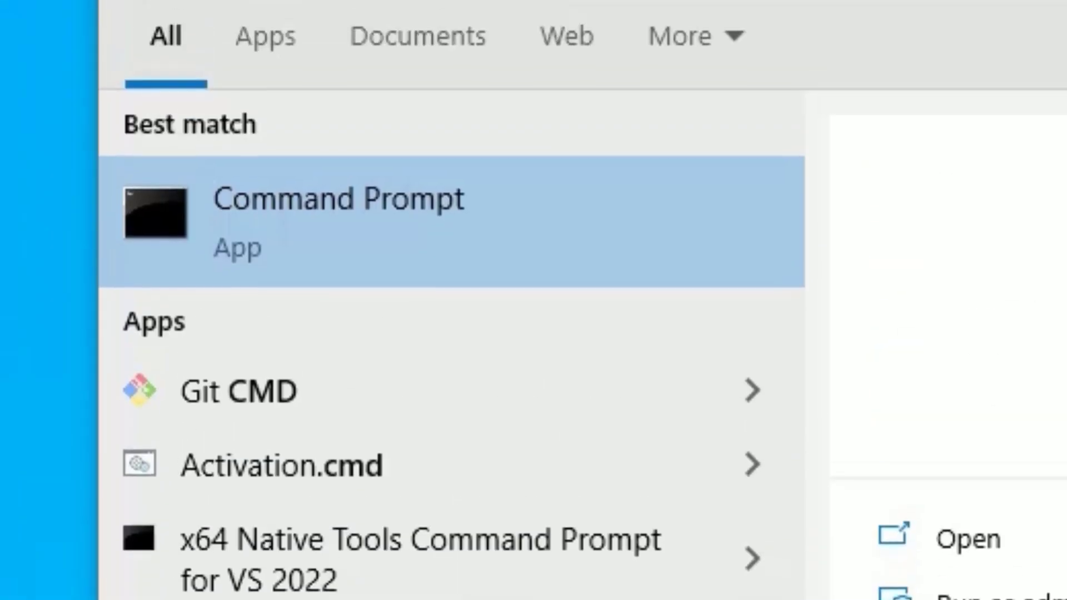
right_click(221, 204)
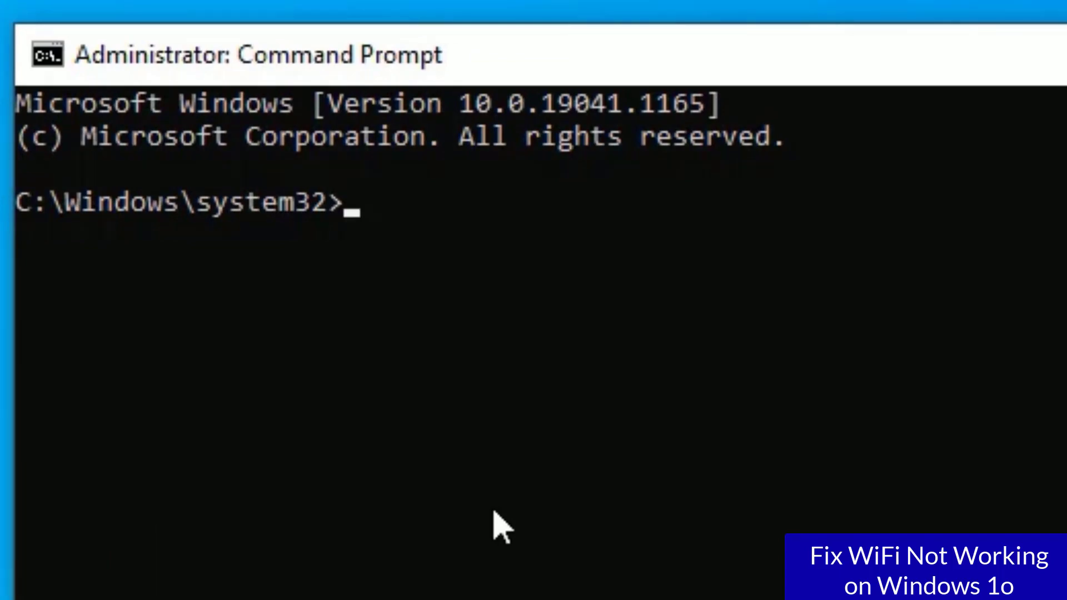
text(nets)
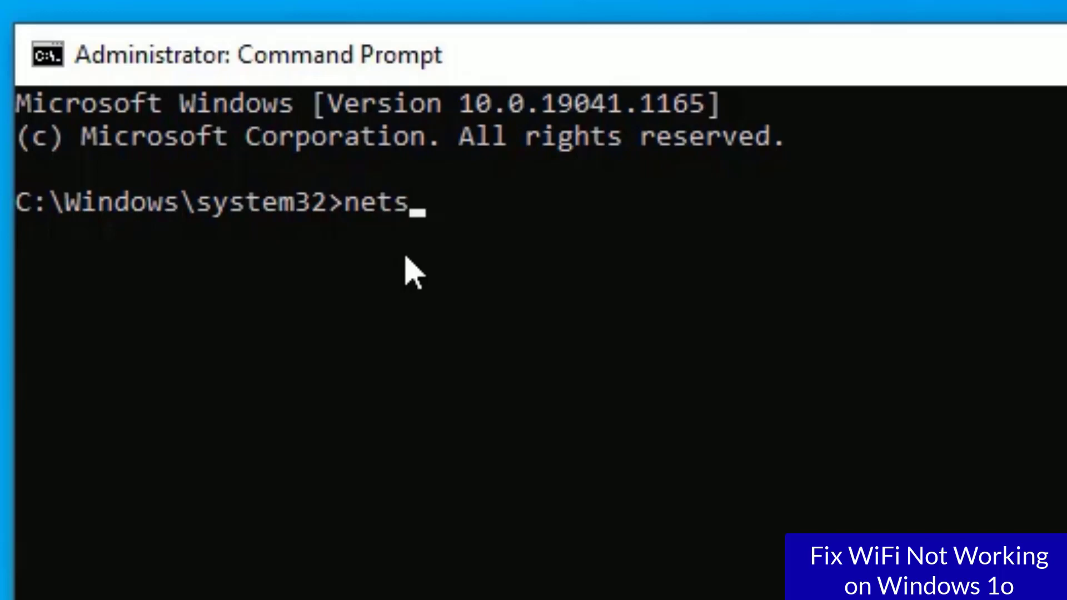
text(h winsock reset)
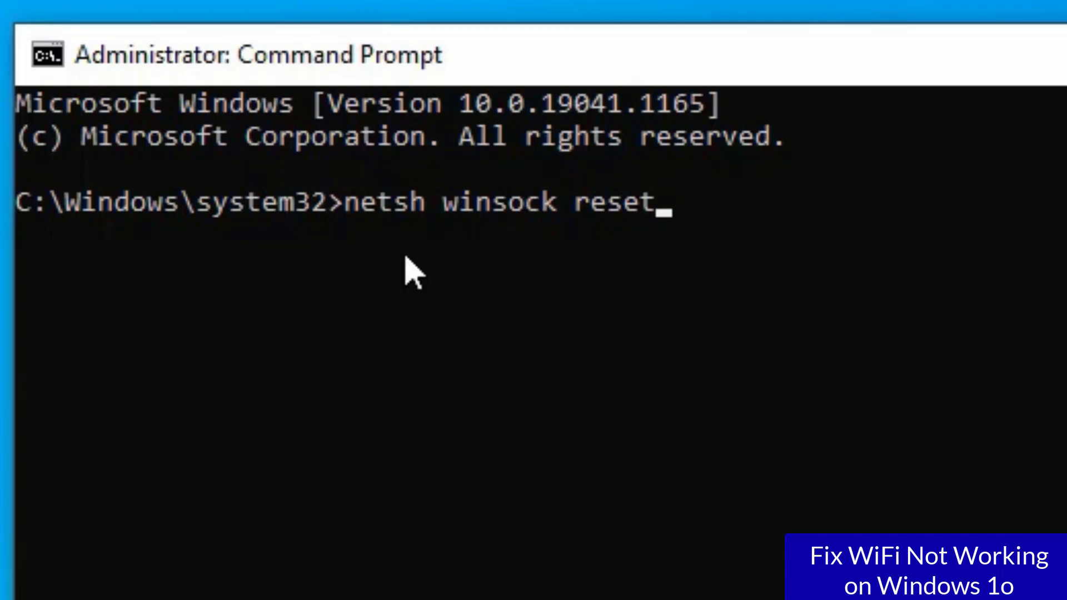
key(Return)
text(ne)
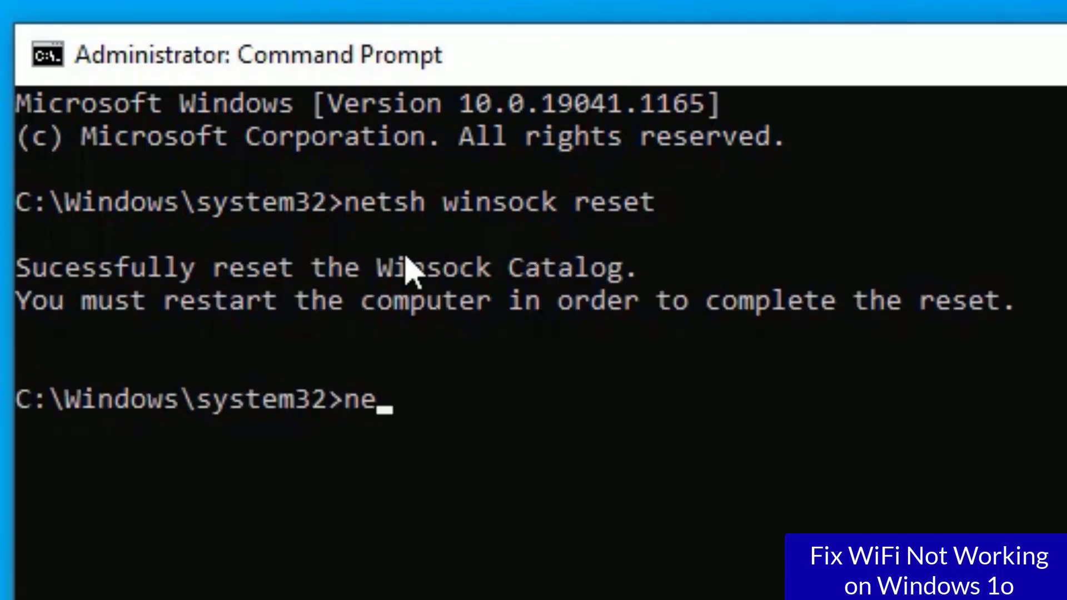
text(tsh win)
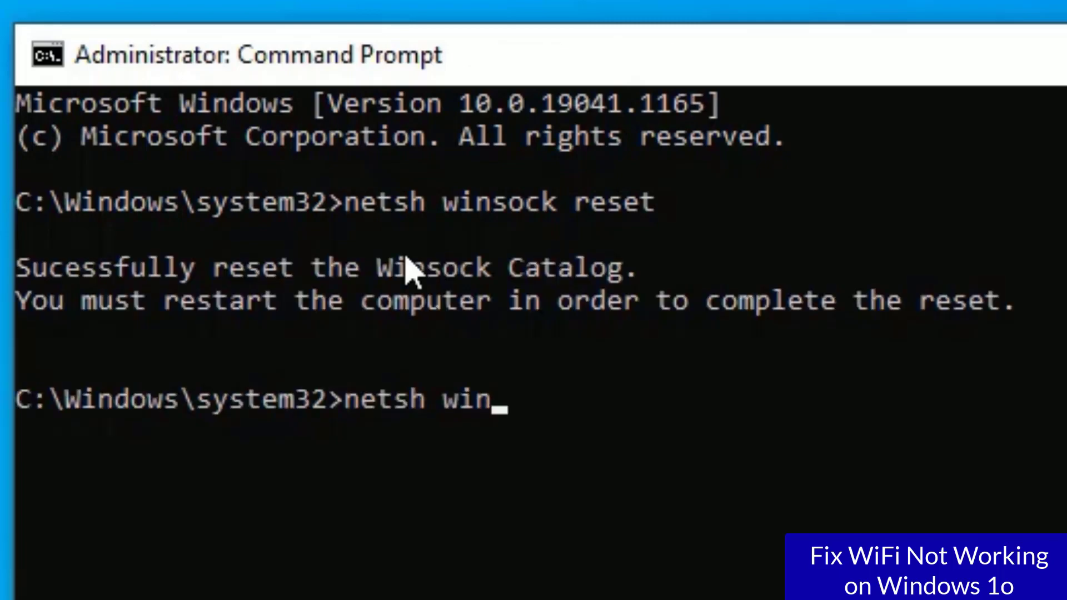
text(sock res)
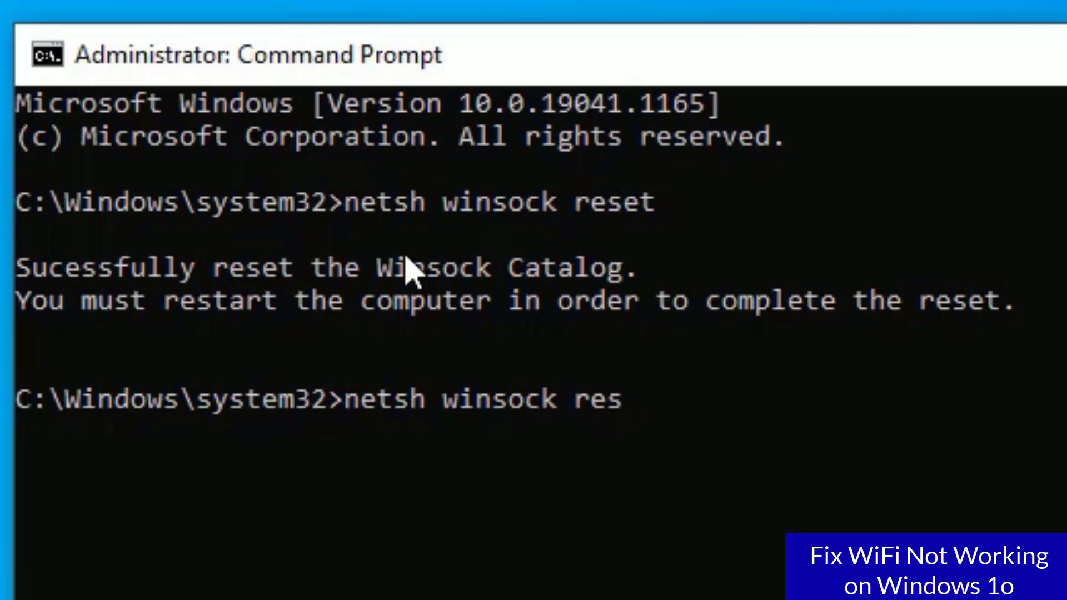
text(et catalog)
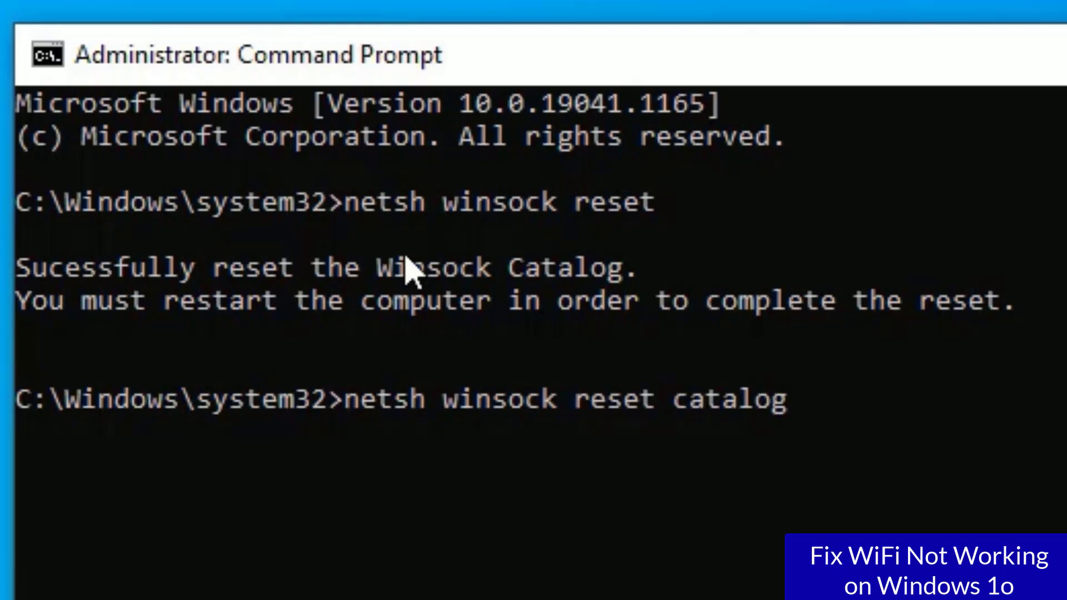
key(Return)
- Reset the TCP/IP stack with 'netsh int ip reset resetlog.txt', then exit the prompt
text(ne)
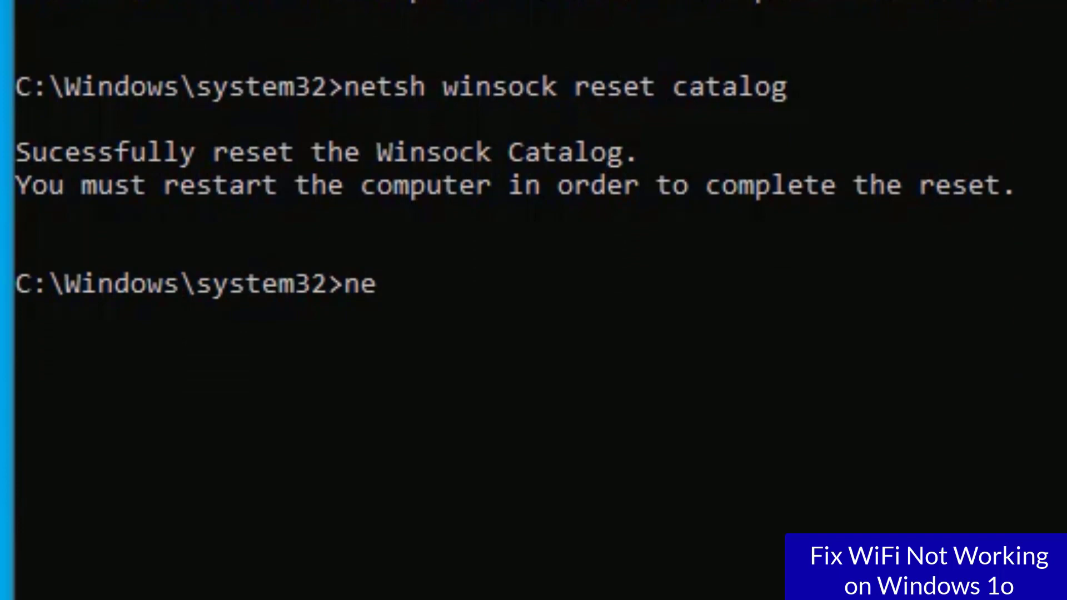
text(tsh i)
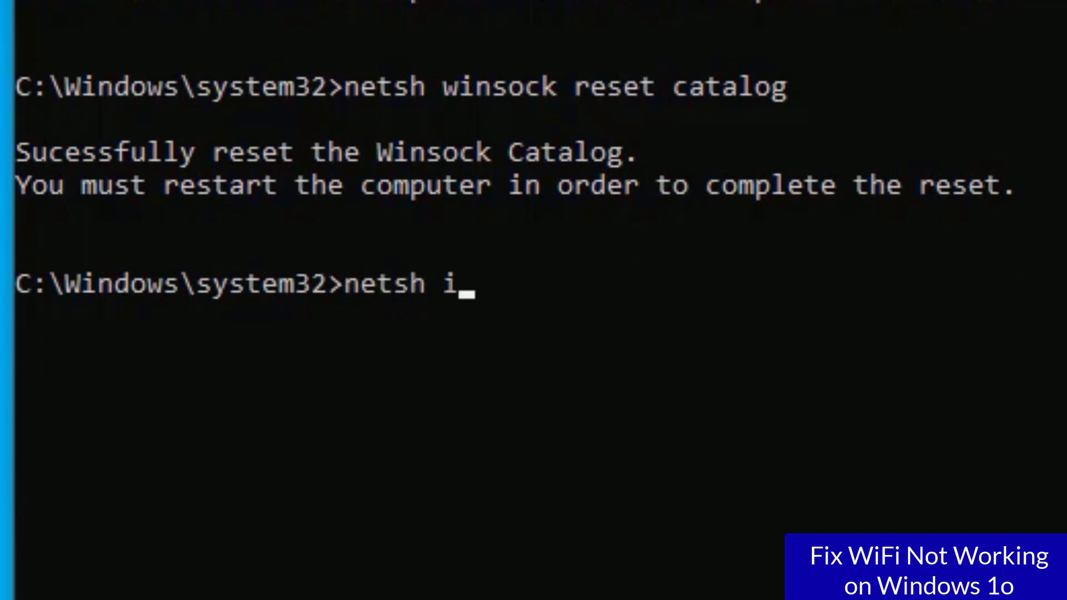
text(nt ip )
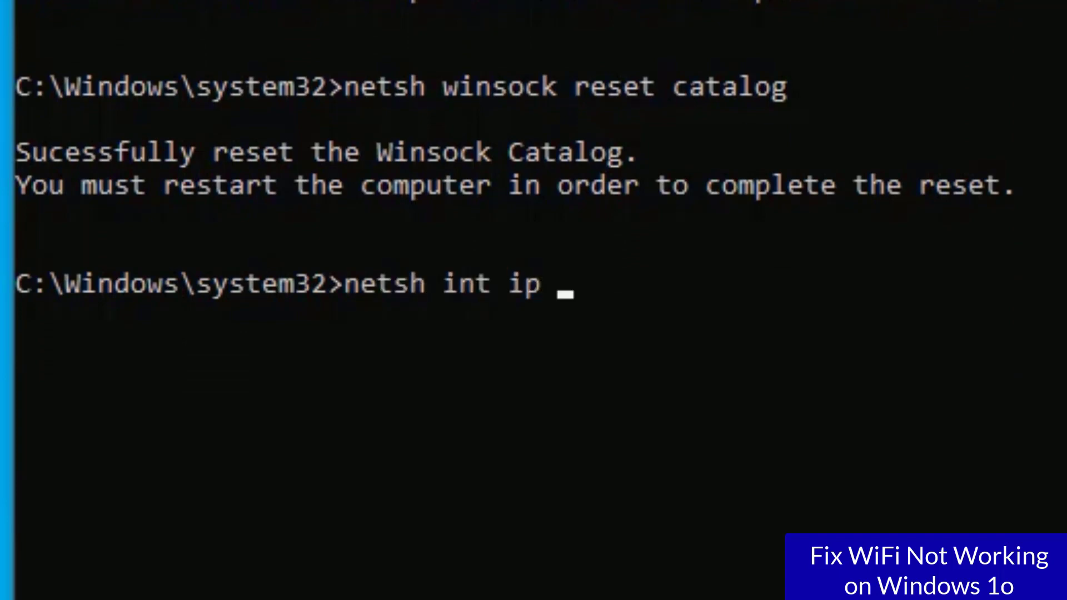
text(reset re)
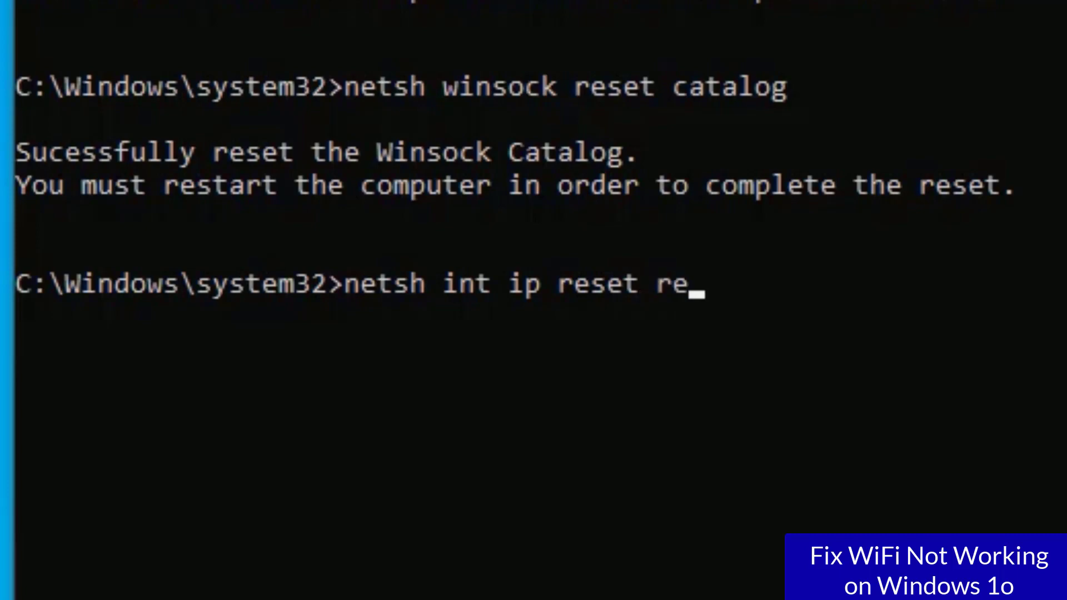
text(setlog.txt)
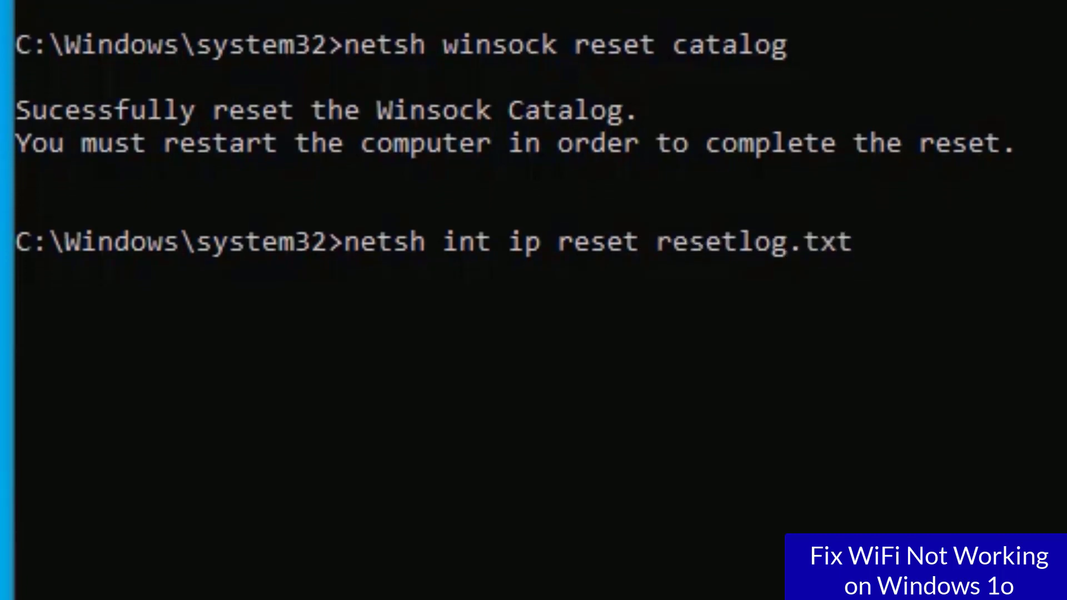
key(Return)
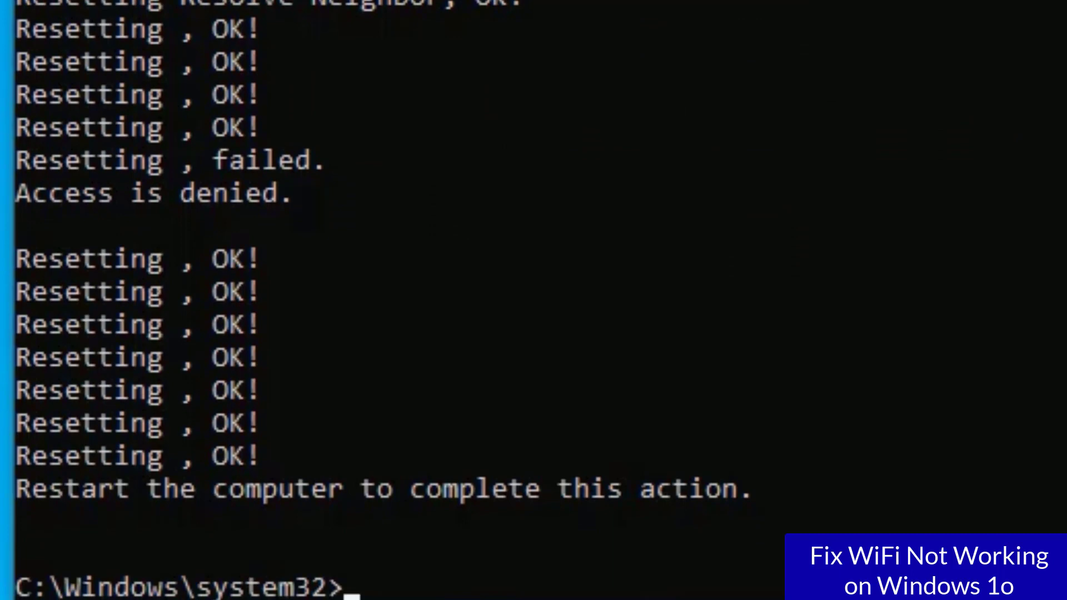
text(exit)
key(Return)
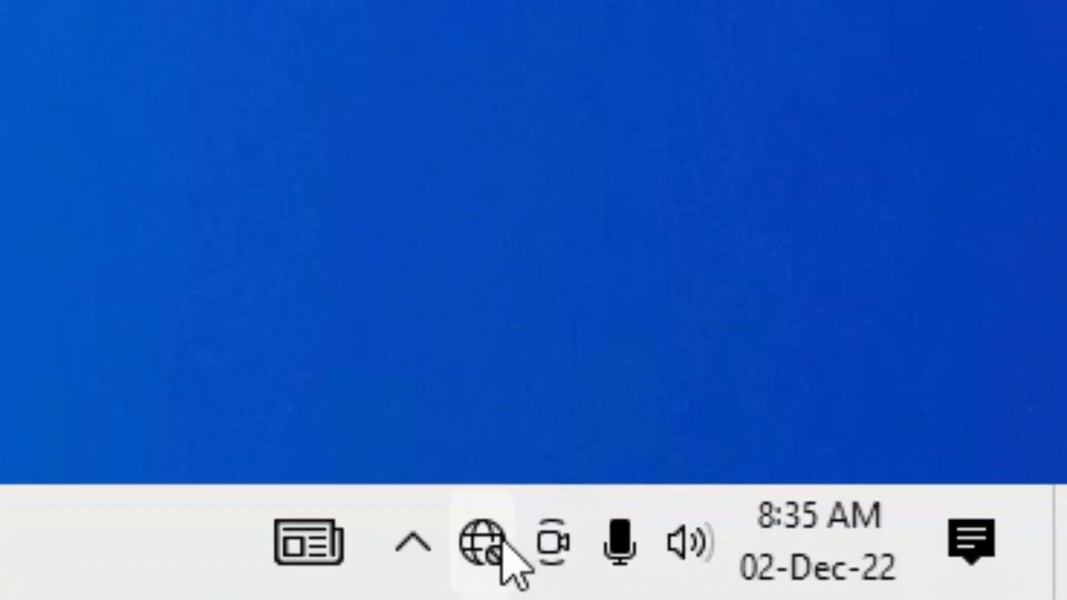
- Open Network Connections through Network & Internet settings' Change adapter options
mouse_move(952, 590)
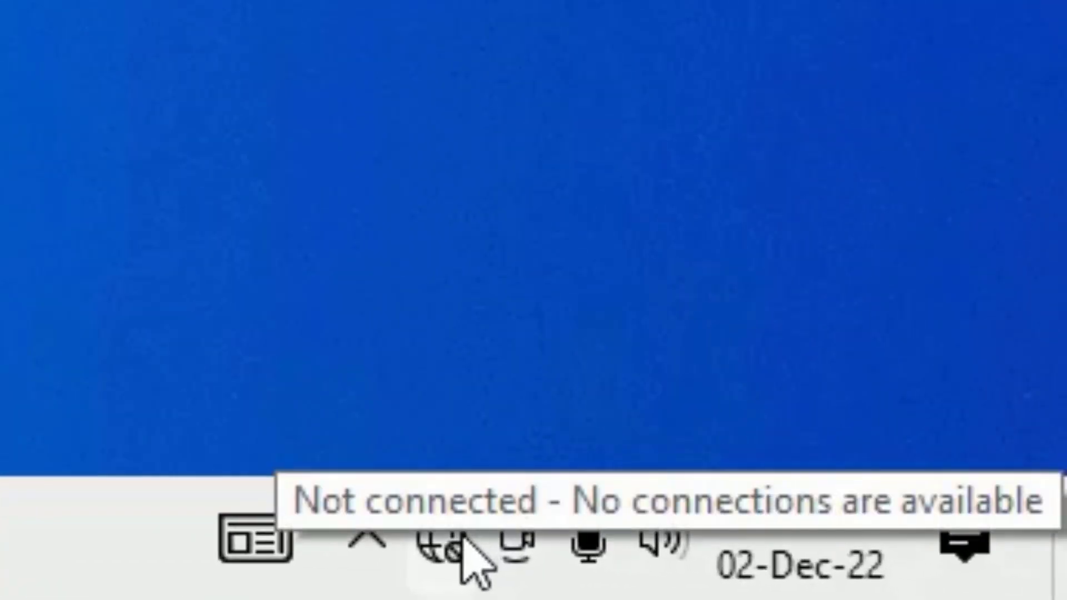
right_click(462, 538)
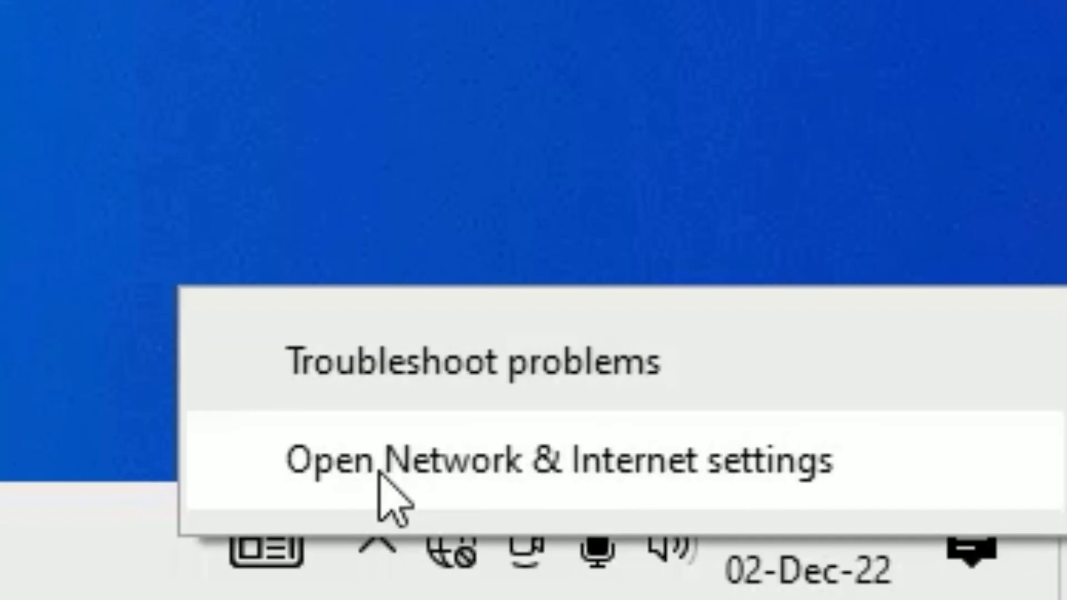
click(369, 467)
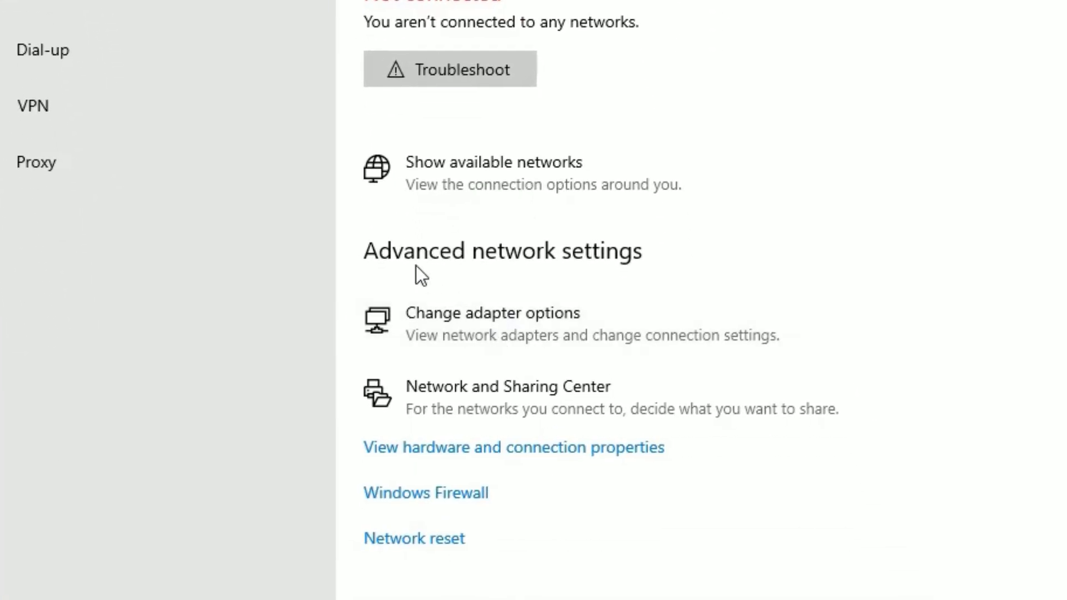
click(437, 302)
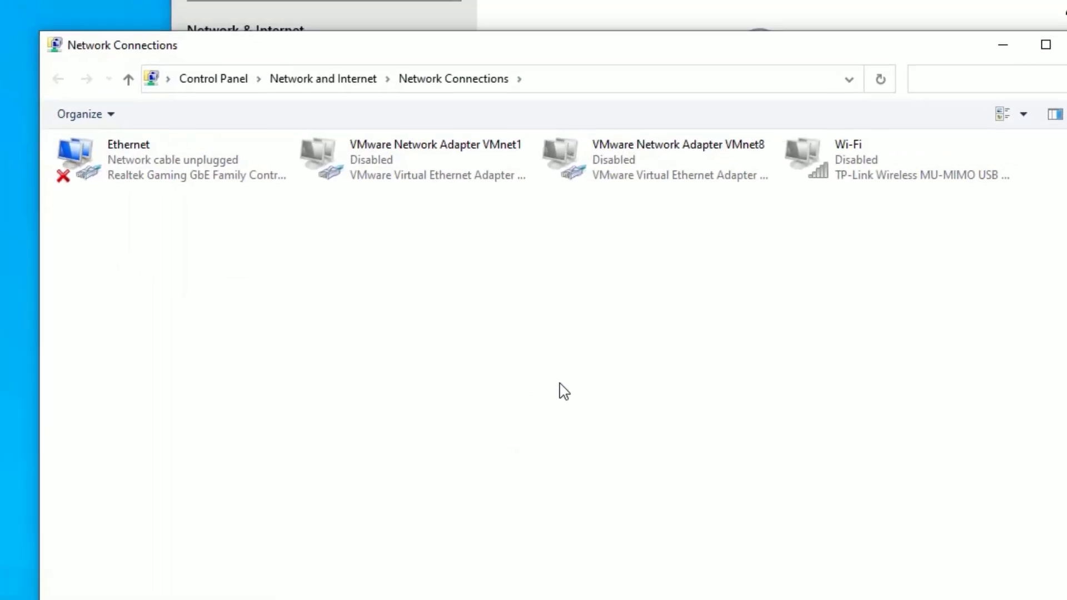
- Enable the Wi-Fi adapter from its right-click menu in Network Connections
click(843, 149)
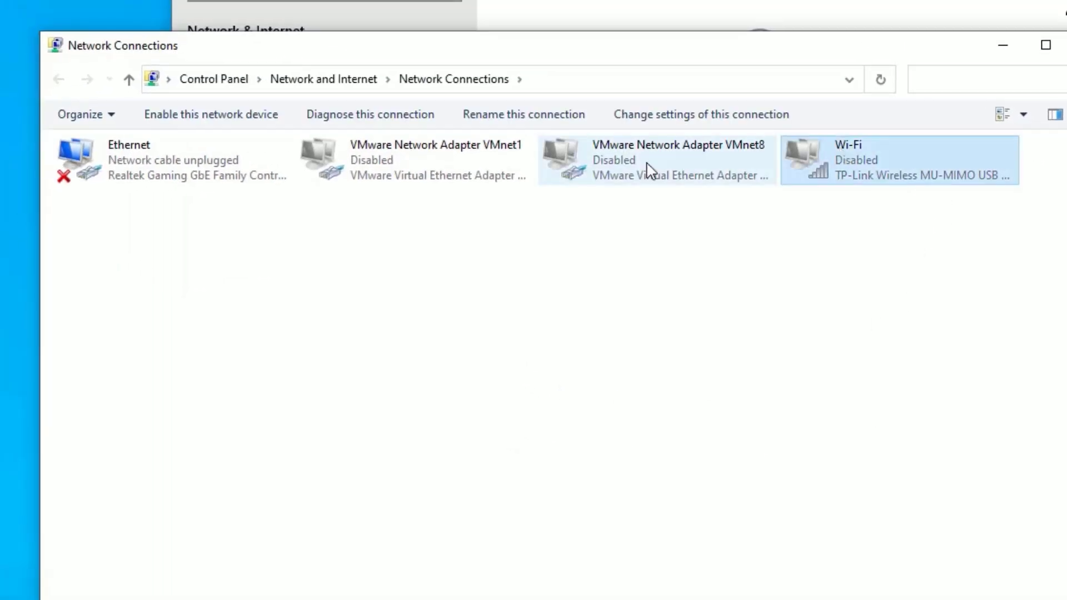
click(173, 160)
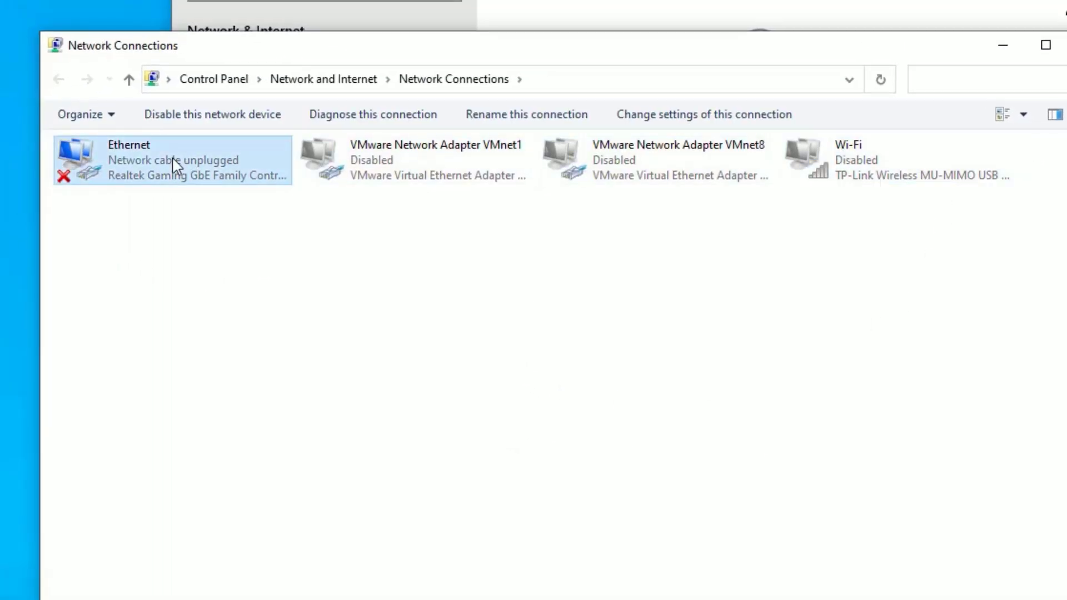
click(836, 252)
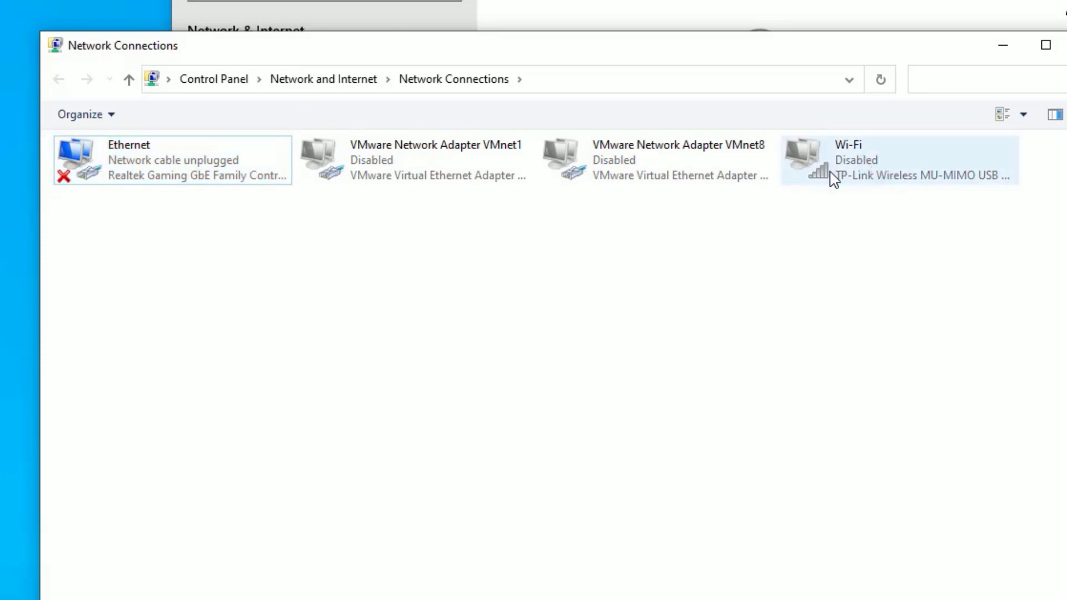
right_click(860, 170)
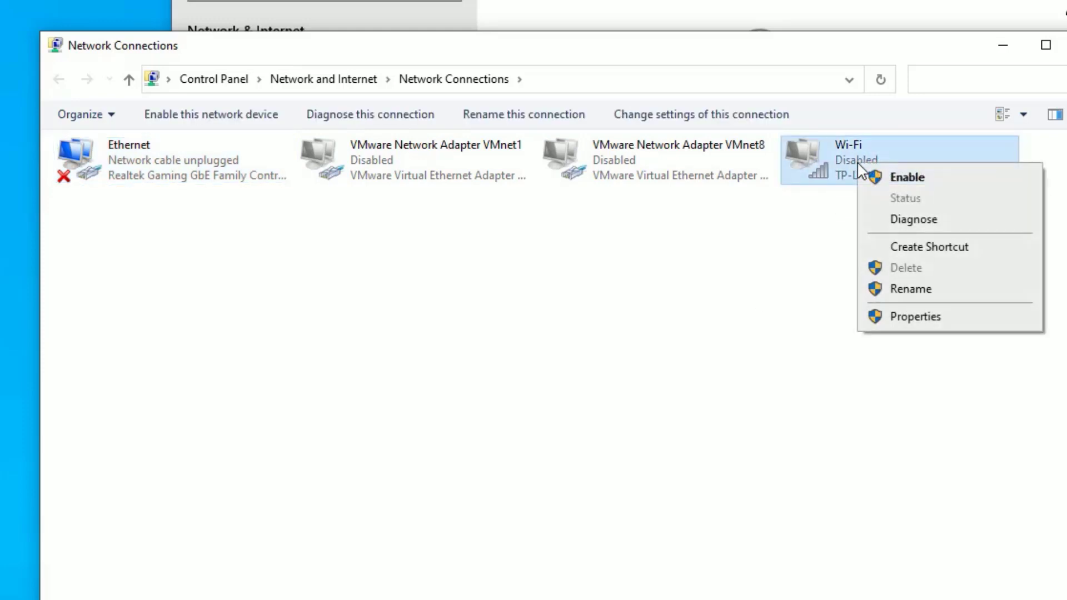
click(905, 177)
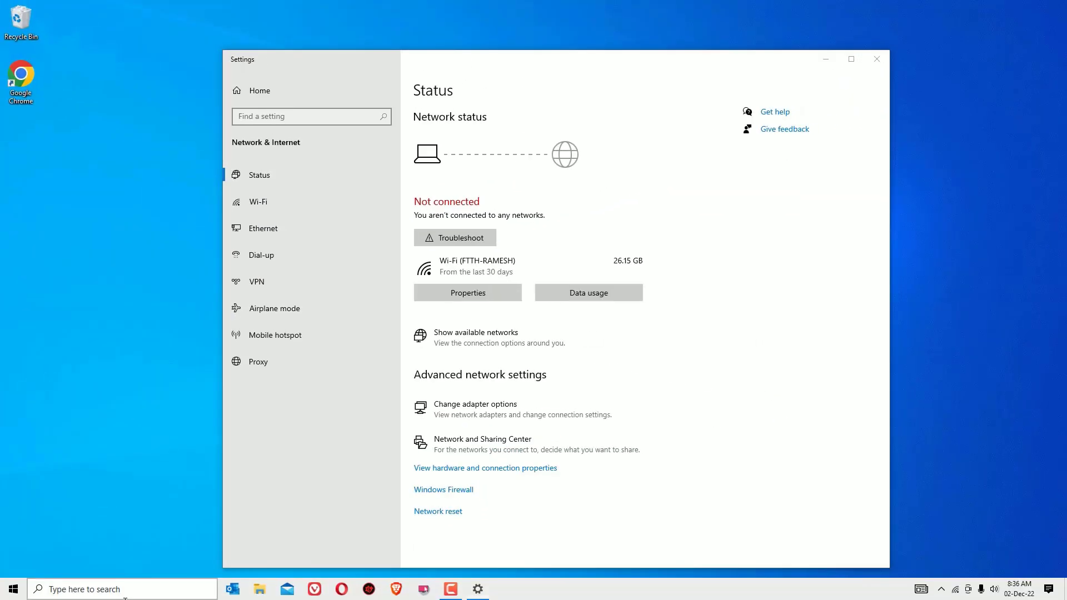
- Find 'network reset' in search, choose Reset now, confirm Yes, and close the sign-out notice
click(150, 586)
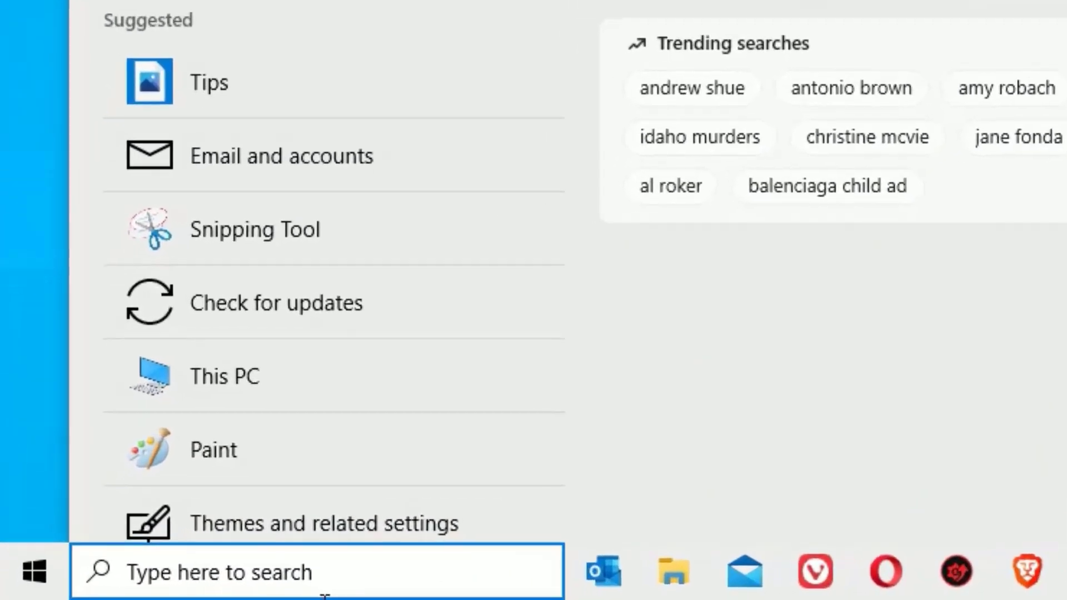
text(network reset)
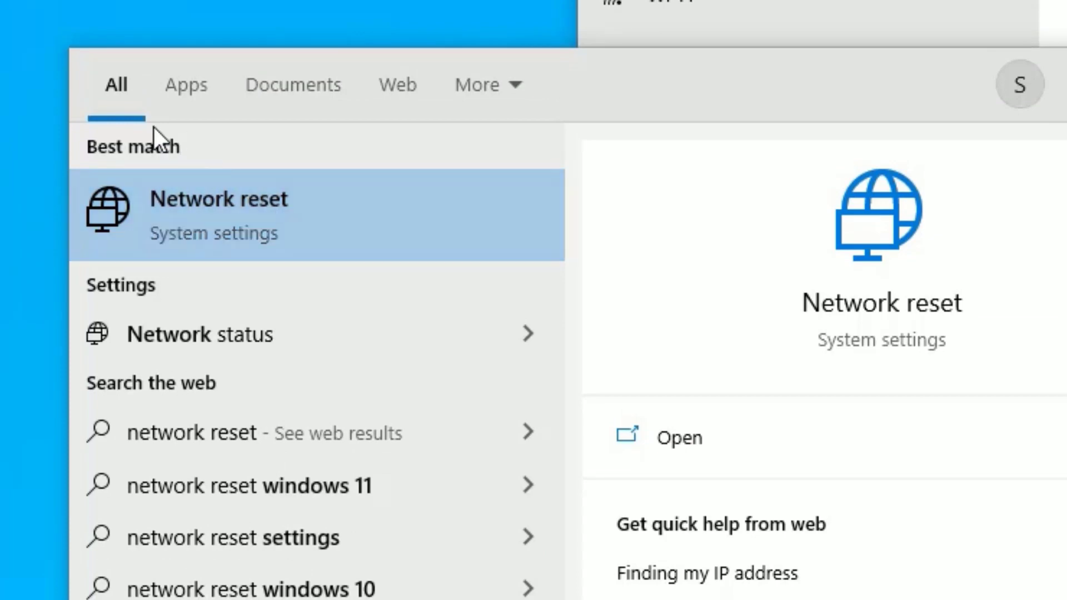
click(173, 220)
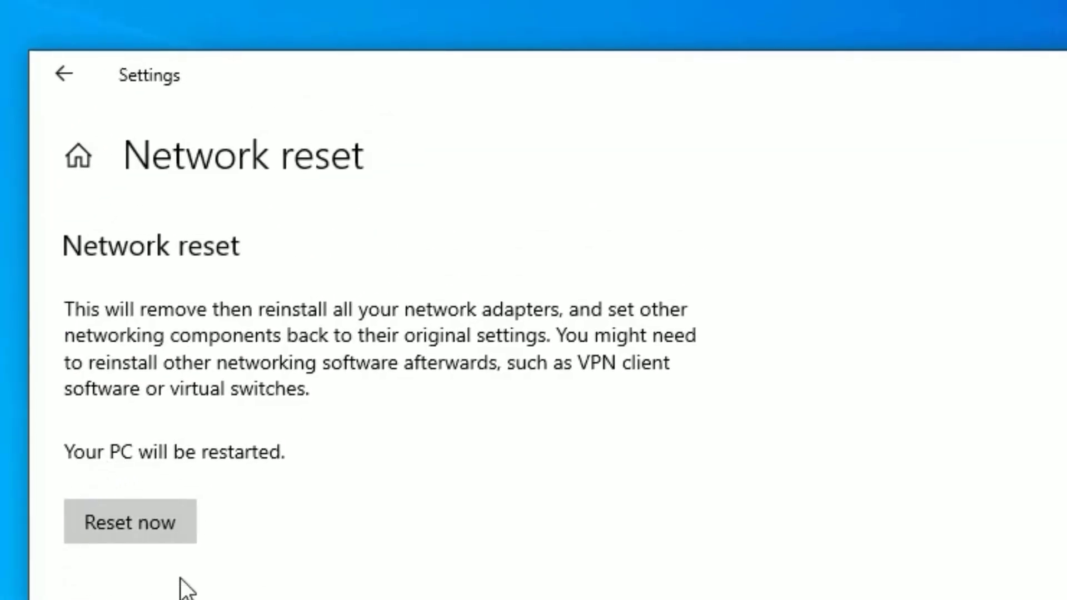
click(163, 508)
click(433, 488)
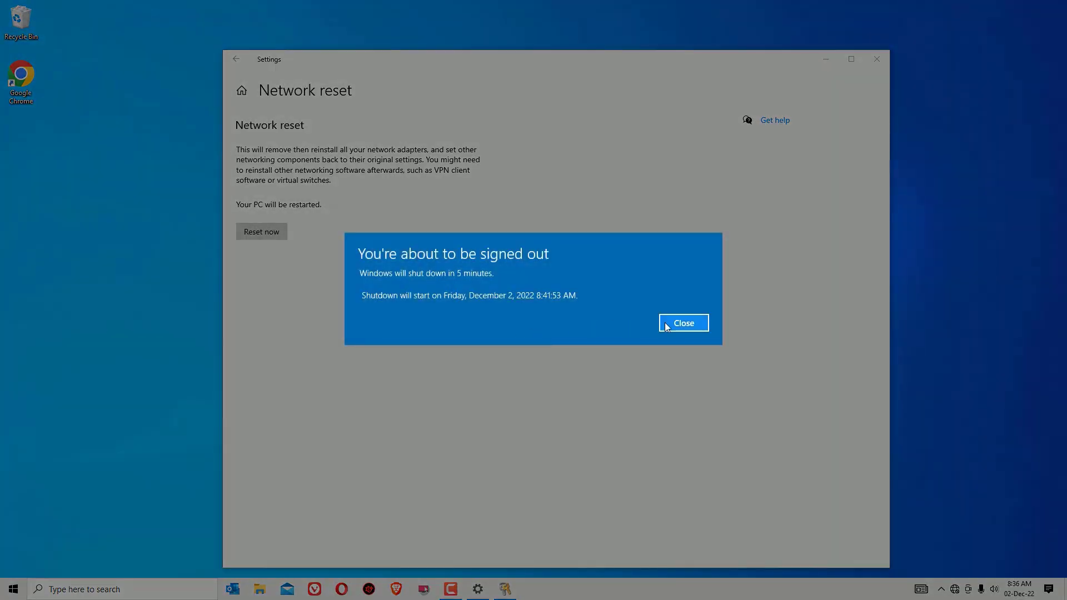
click(665, 323)
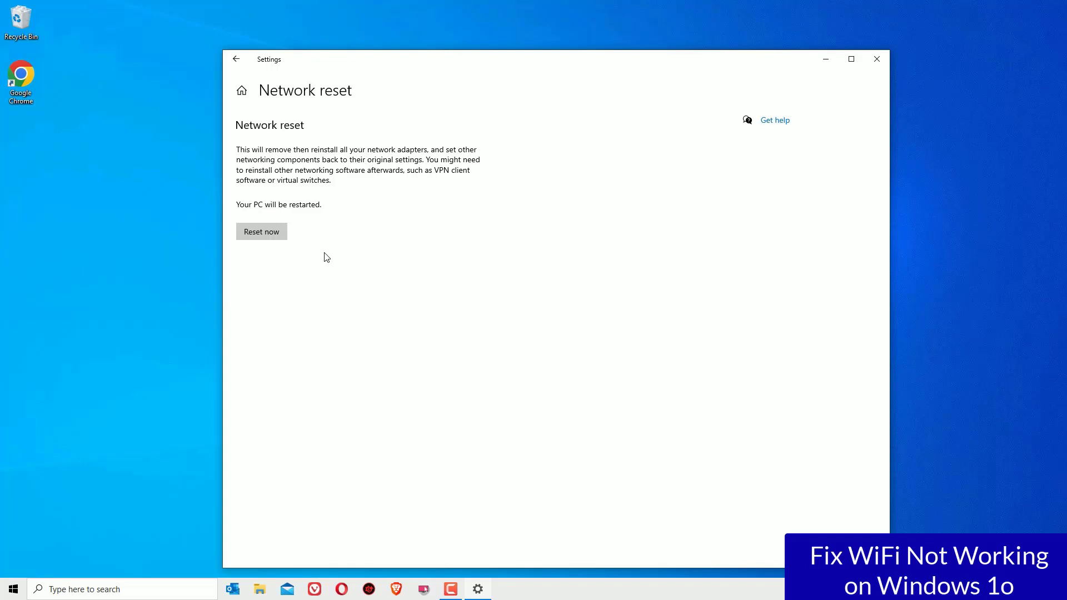
- Reopen Network & Internet settings and troubleshoot All network adapters, applying repairs as administrator
key(alt+F4)
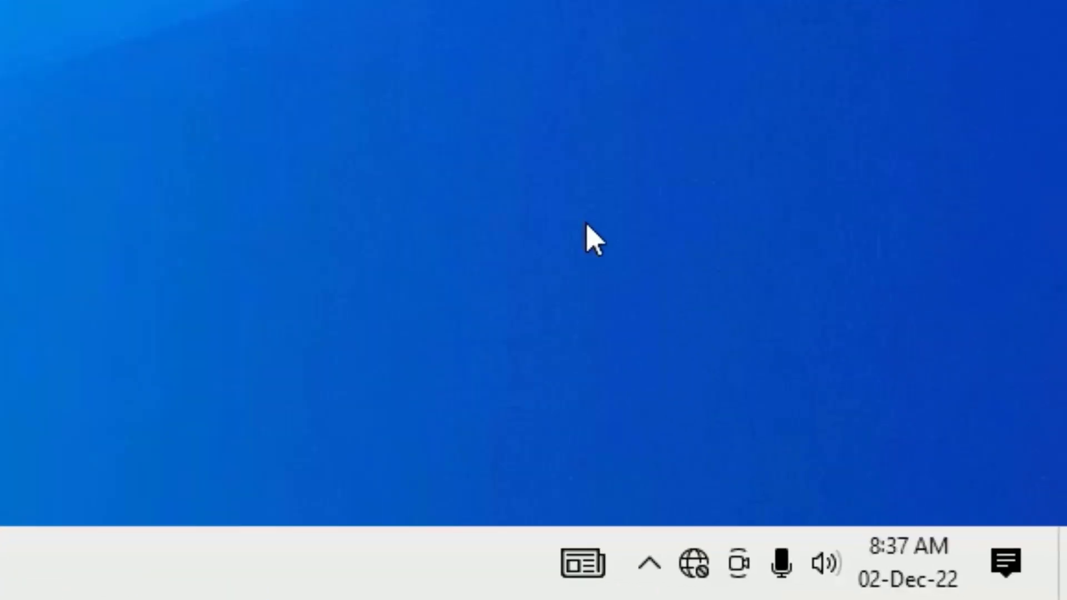
mouse_move(958, 589)
click(616, 562)
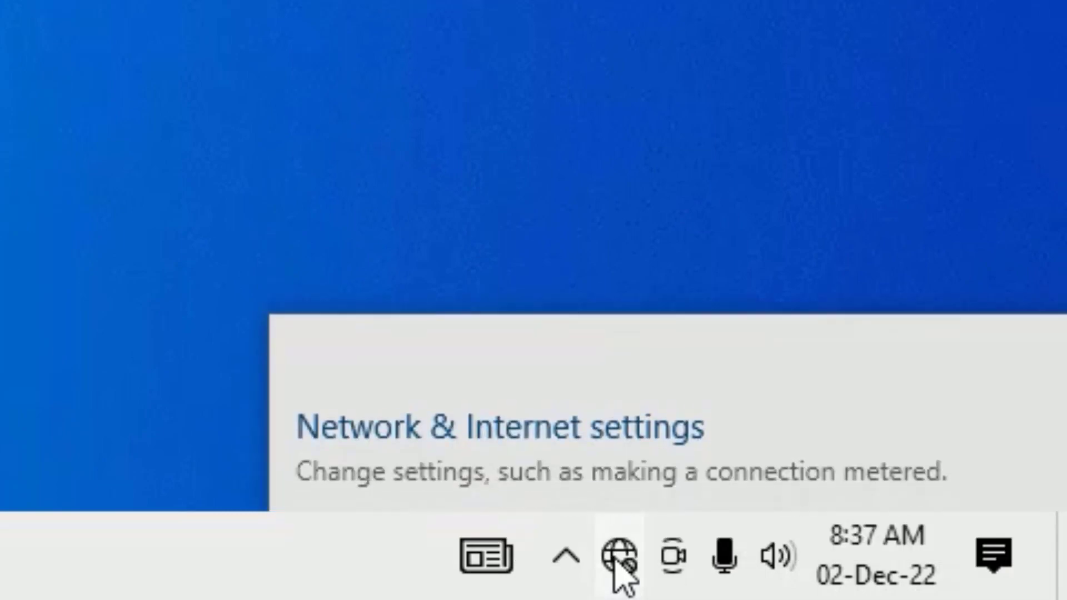
click(493, 435)
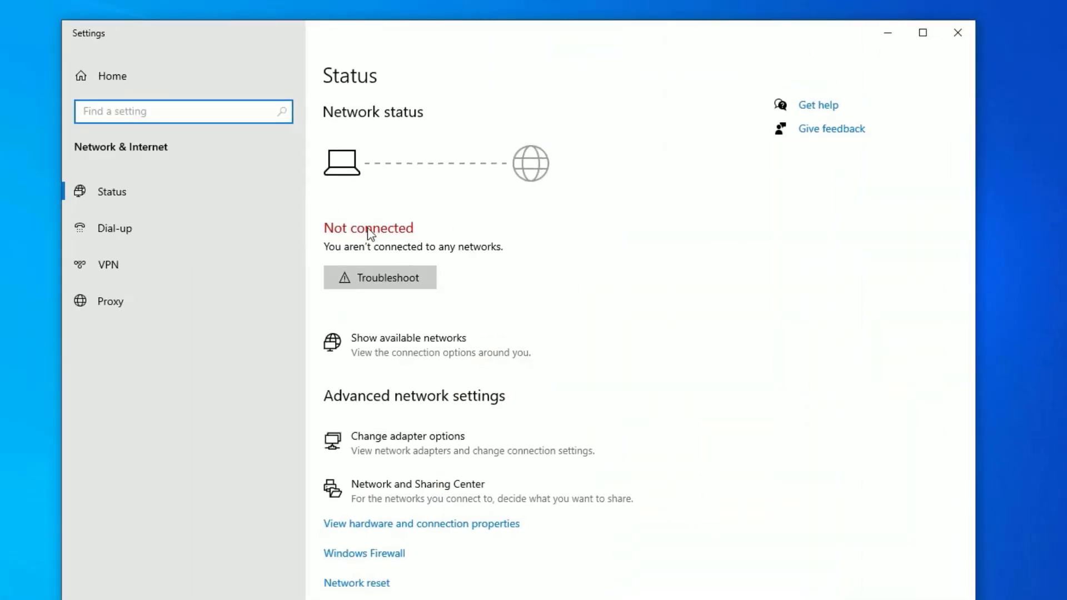
click(381, 281)
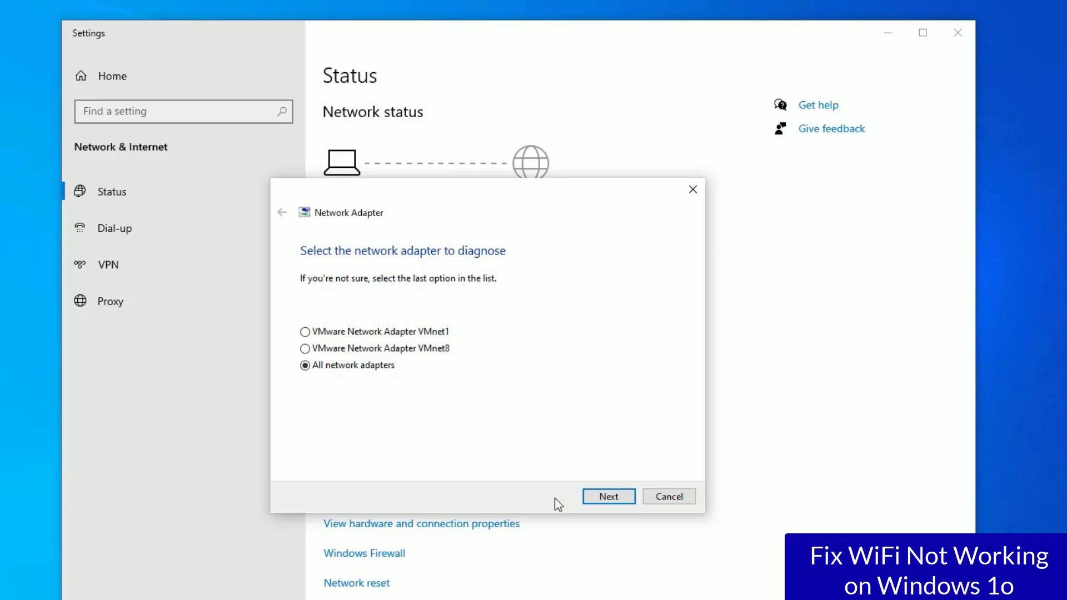
click(598, 498)
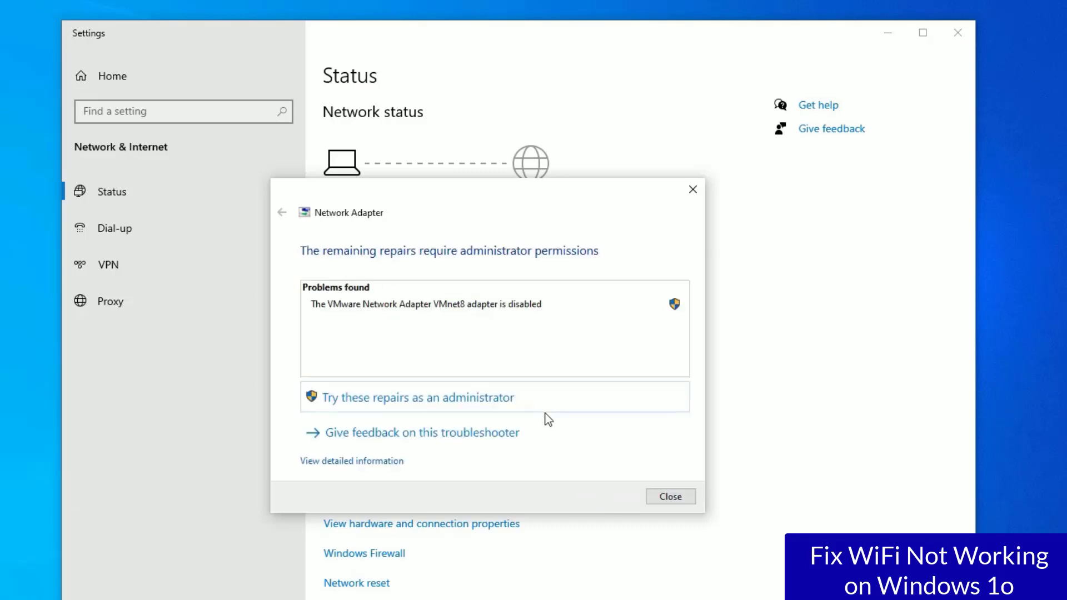
click(495, 397)
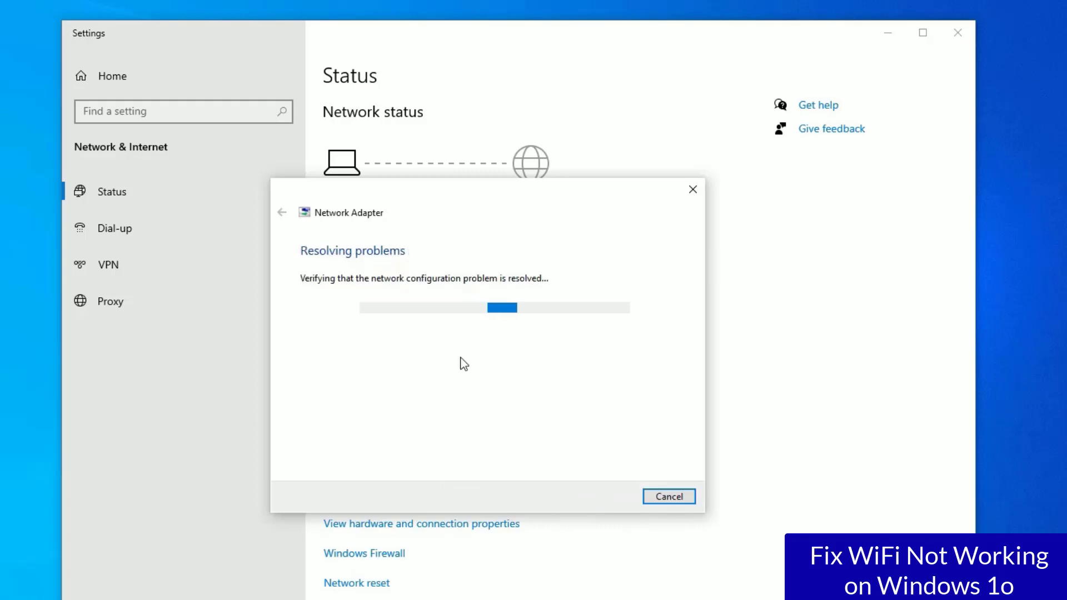